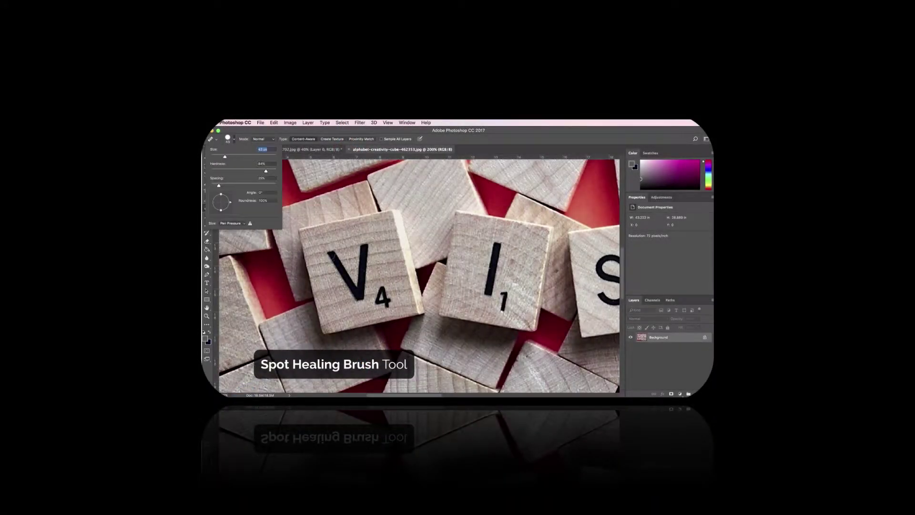
Remove the letters and numbers from the V and I tiles with the Spot Healing Brush.
key("Return")
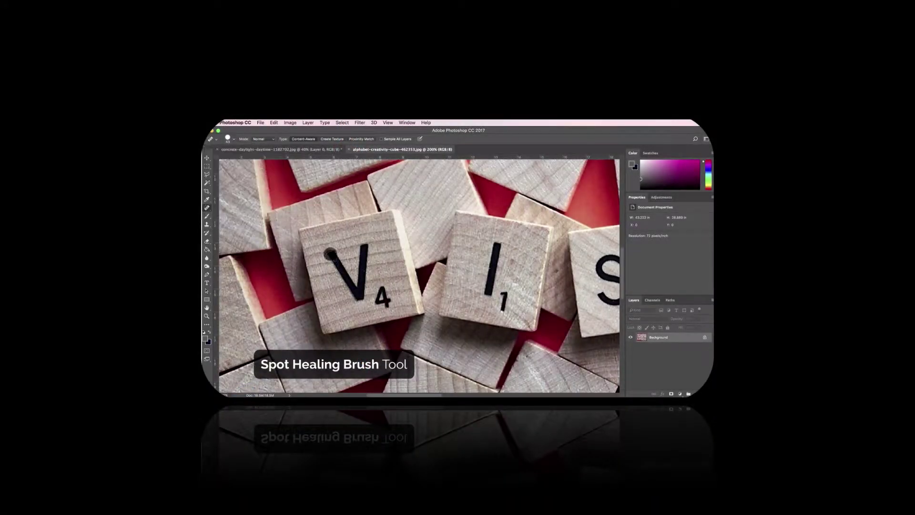
left_click_drag(334, 256, 334, 256)
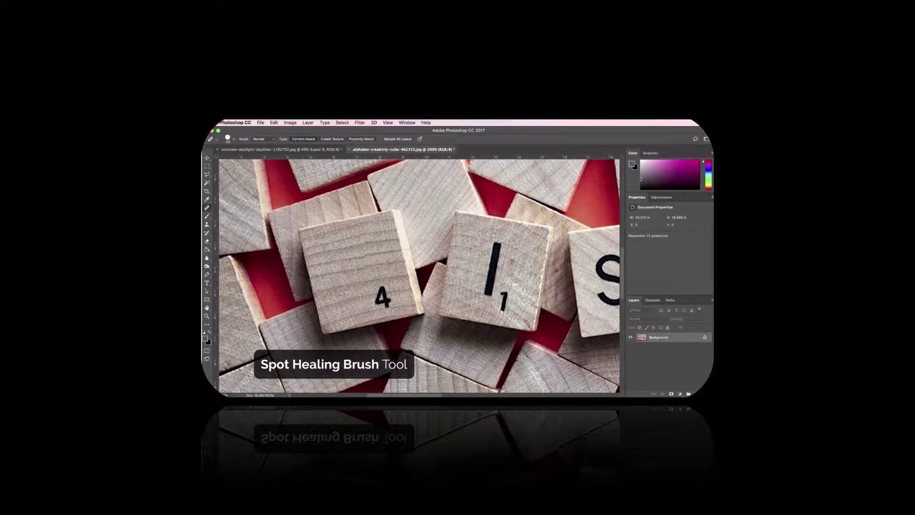
left_click_drag(489, 289, 488, 288)
left_click_drag(503, 298, 503, 309)
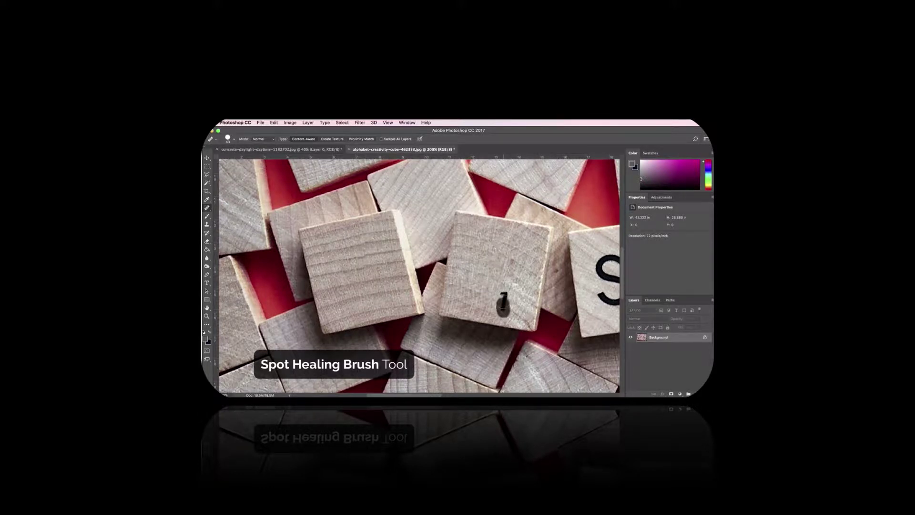
left_click_drag(503, 309, 503, 309)
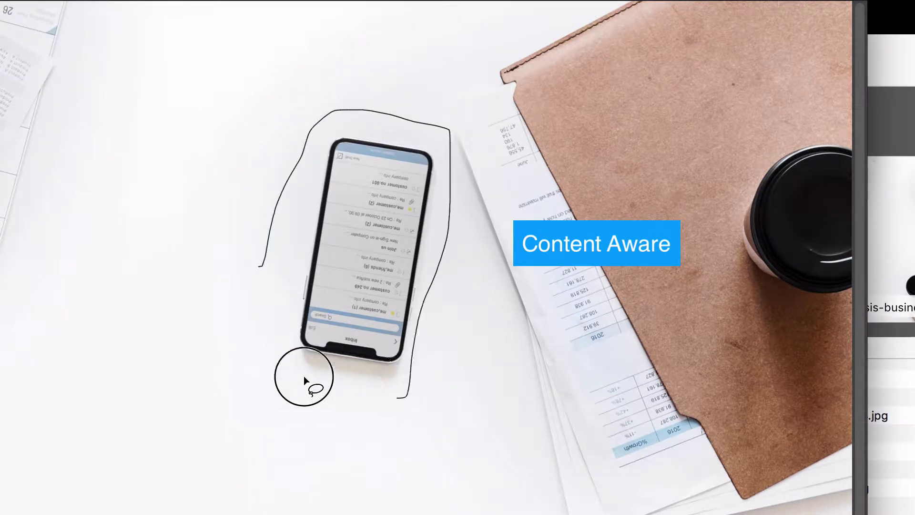
Lasso the smartphone on the white desk and remove it with a Content-Aware fill.
left_click_drag(266, 260, 265, 261)
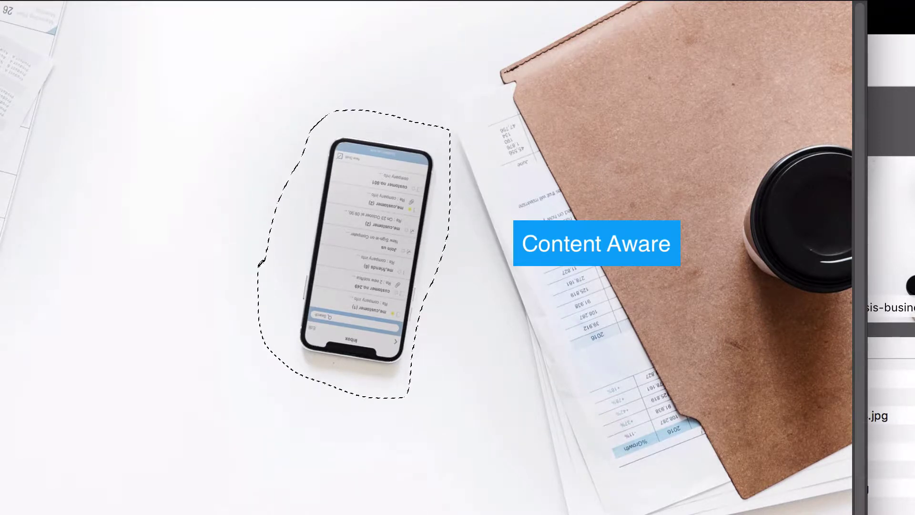
left_click(88, 0)
left_click(96, 219)
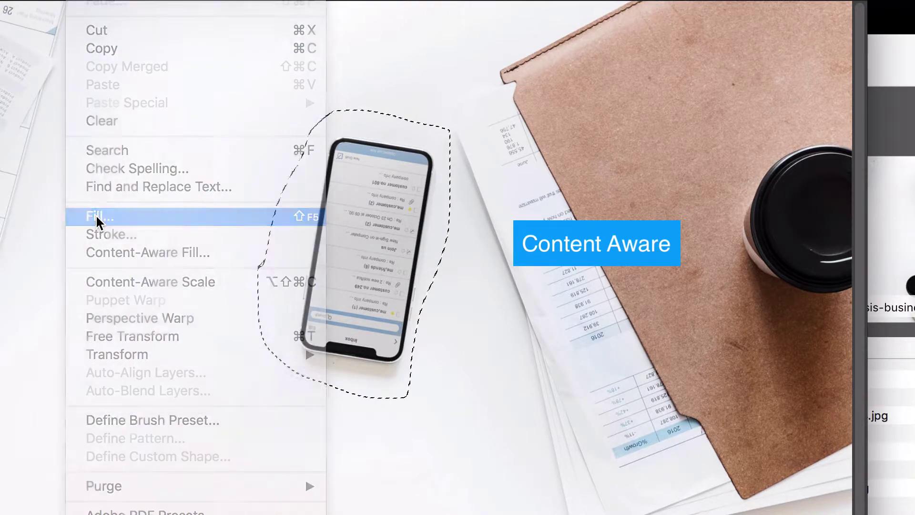
left_click(284, 156)
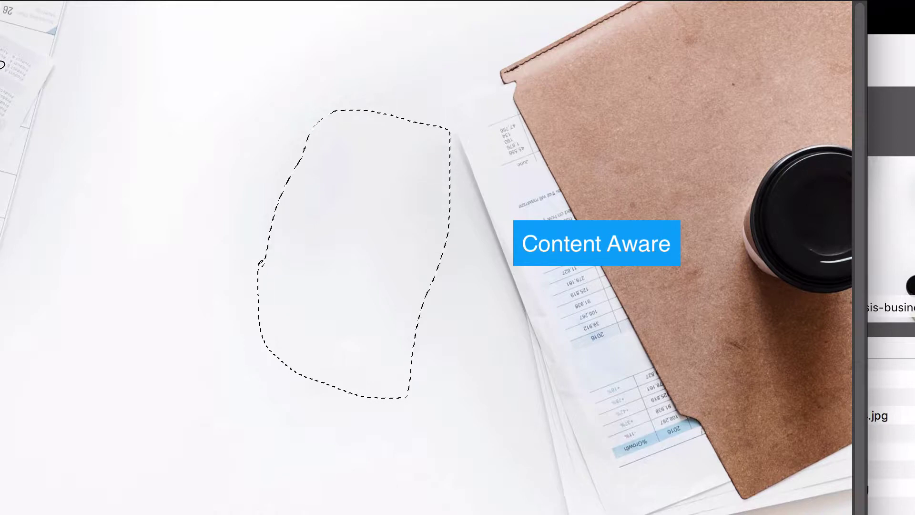
left_click(51, 90)
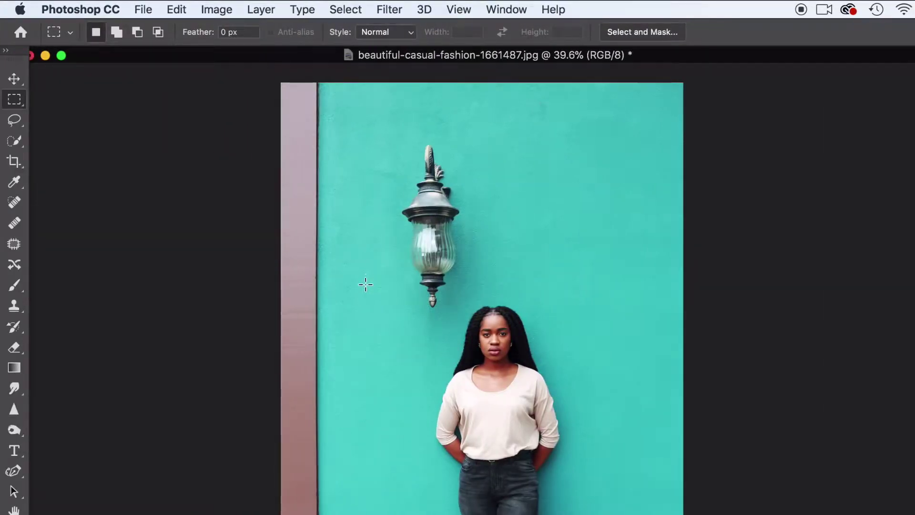
Lasso the wall lamp above the woman, fill the selection using Content-Aware contents, and deselect.
left_click_drag(16, 120, 68, 121)
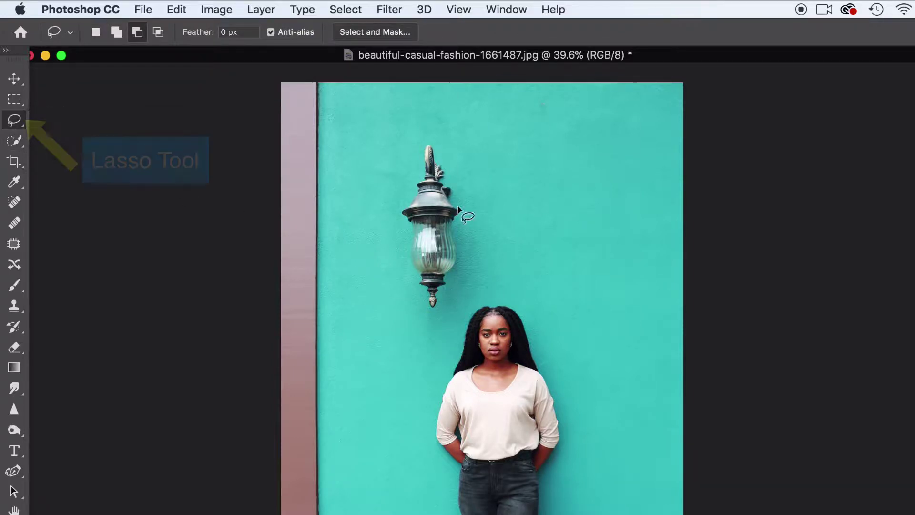
mouse_move(406, 259)
left_mouse_down()
mouse_move(397, 205)
mouse_move(415, 147)
mouse_move(442, 138)
mouse_move(472, 217)
mouse_move(470, 267)
mouse_move(443, 312)
mouse_move(425, 321)
mouse_move(411, 299)
mouse_move(407, 260)
left_mouse_up()
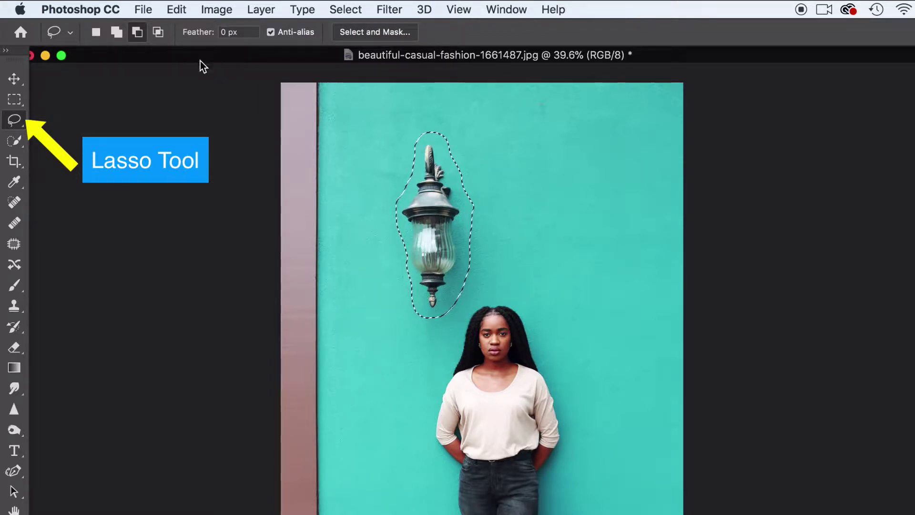
left_click(176, 9)
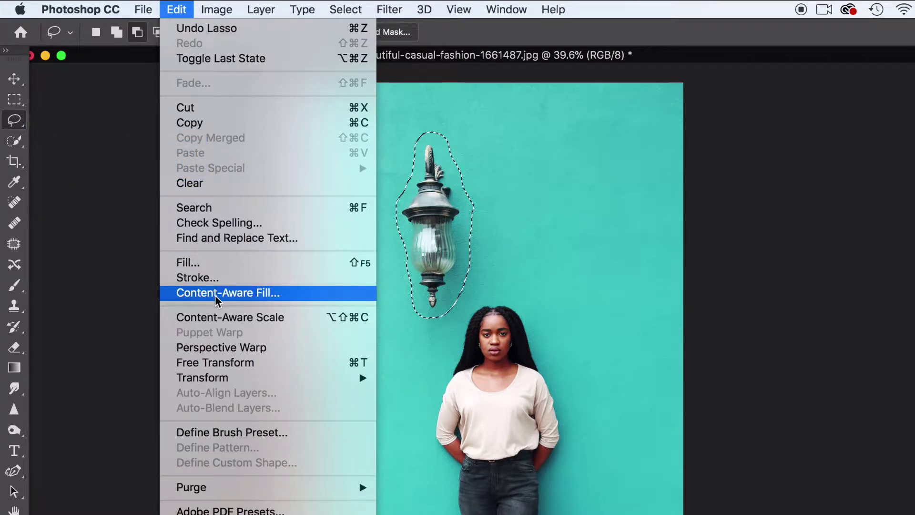
left_click(201, 264)
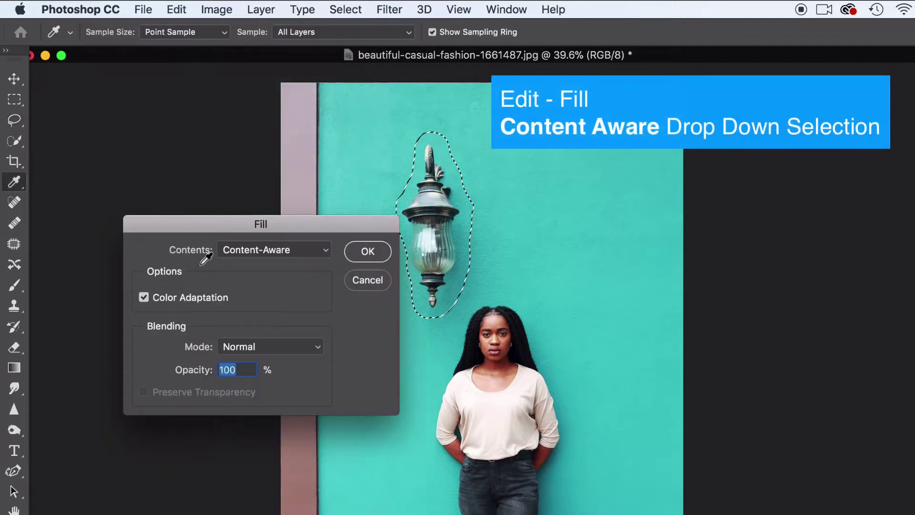
left_click_drag(182, 215, 174, 188)
left_click(222, 209)
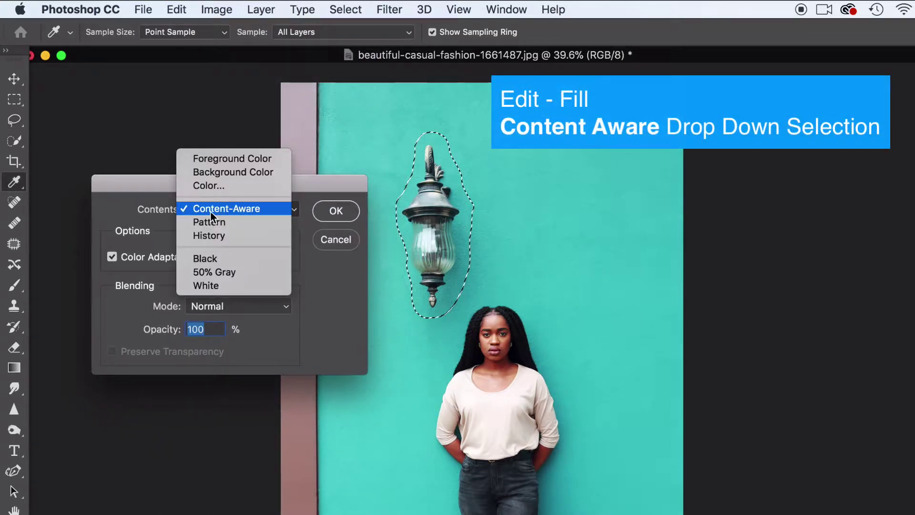
left_click(233, 212)
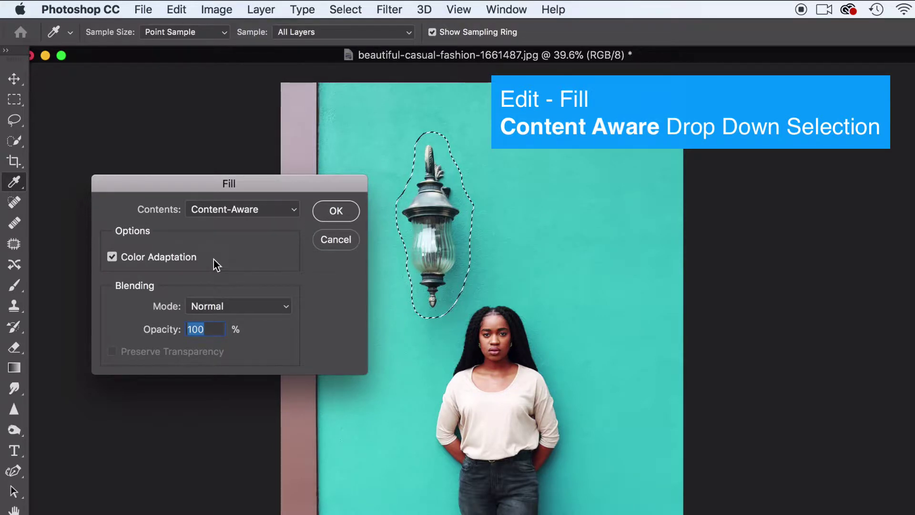
left_click(336, 212)
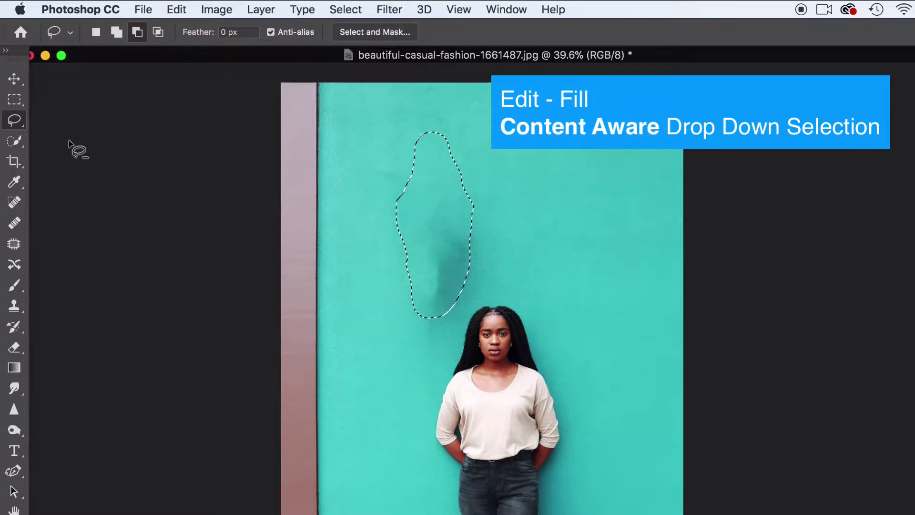
left_click(22, 98)
key("super+d")
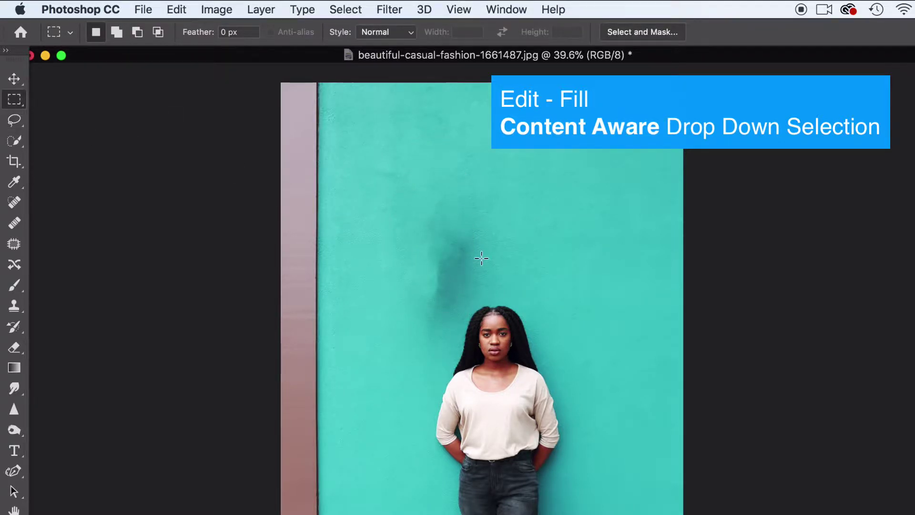
Lasso the dark smudge left on the teal wall, apply another Content-Aware fill, and deselect.
scroll(482, 258, "up", 5)
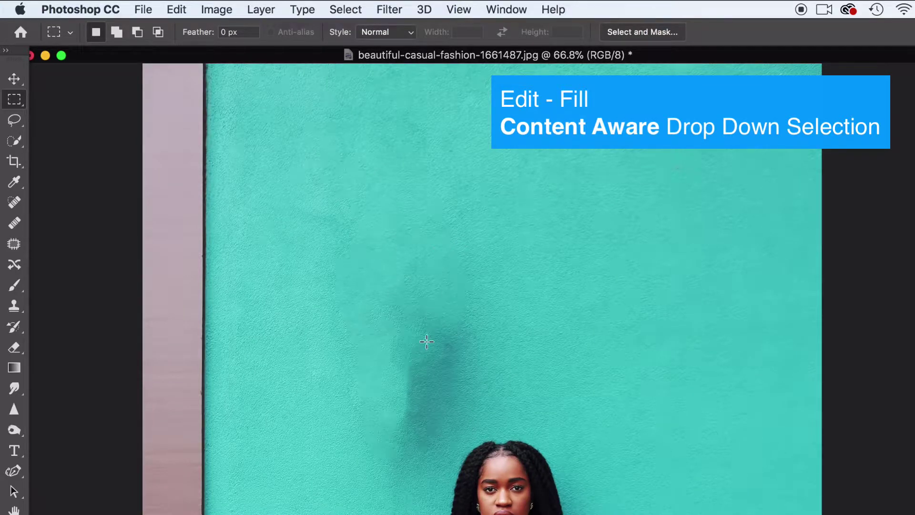
scroll(441, 416, "down", 3)
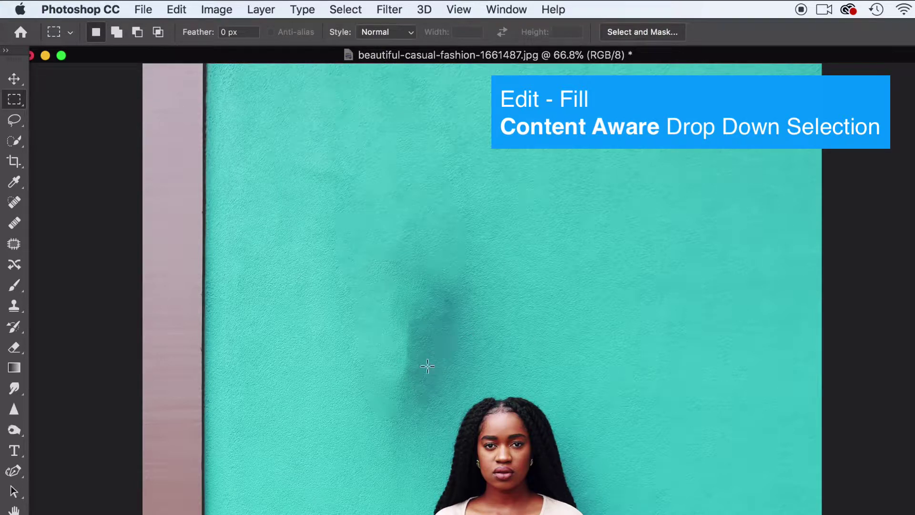
left_click(14, 122)
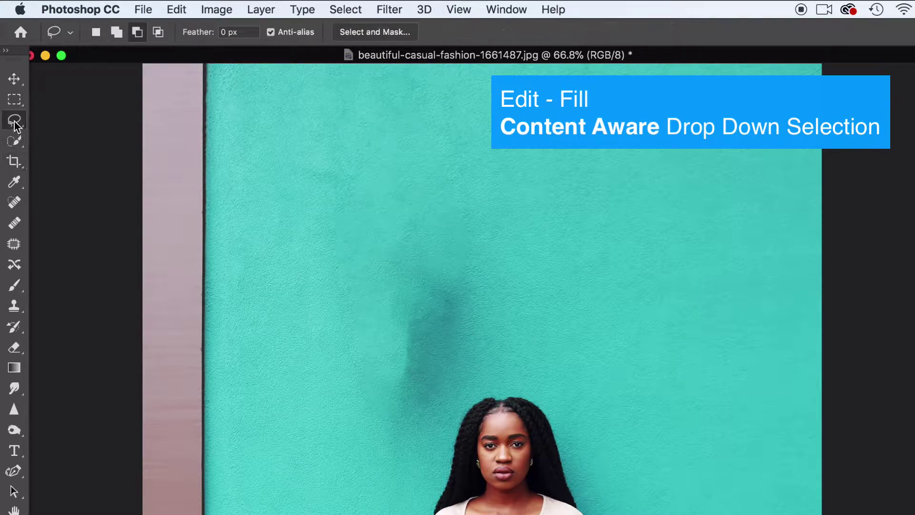
mouse_move(354, 352)
left_mouse_down()
mouse_move(367, 289)
mouse_move(392, 270)
mouse_move(427, 269)
mouse_move(464, 294)
left_mouse_up()
left_click_drag(477, 337, 460, 379)
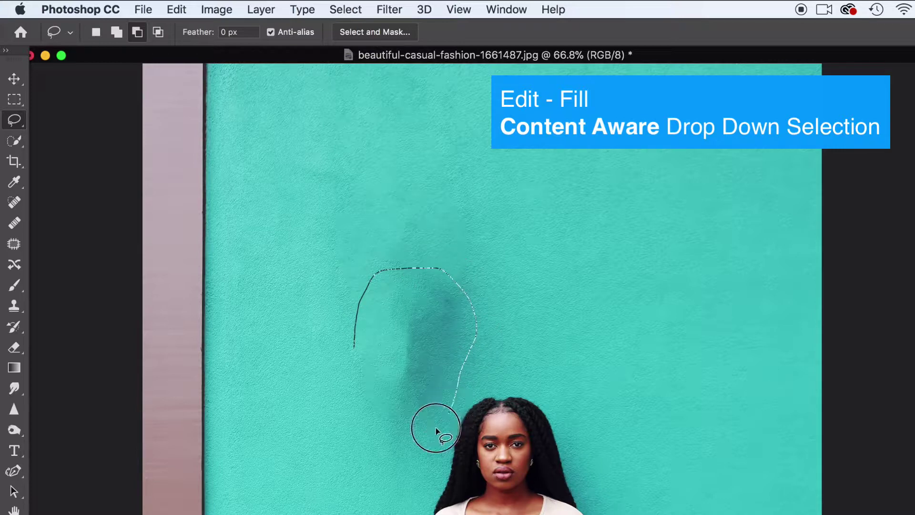
mouse_move(436, 431)
left_mouse_down()
mouse_move(409, 436)
mouse_move(371, 418)
mouse_move(354, 350)
left_mouse_up()
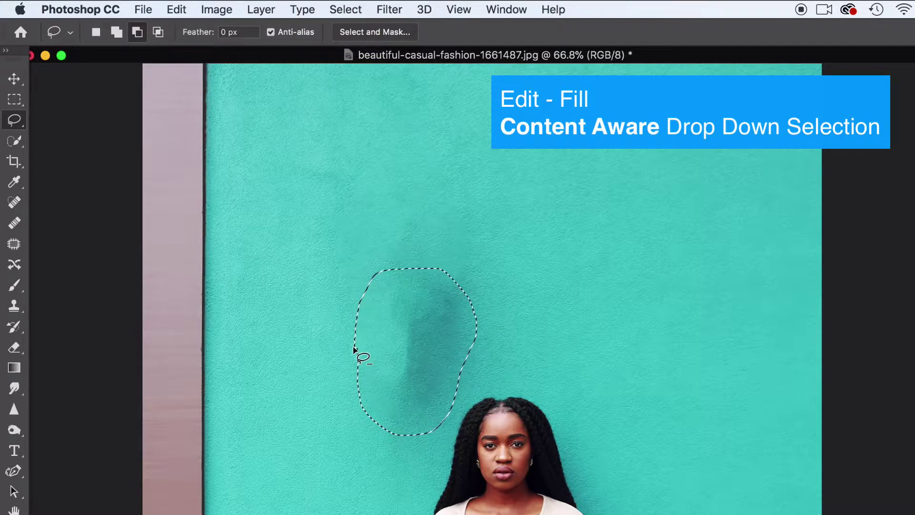
left_click(215, 10)
mouse_move(181, 6)
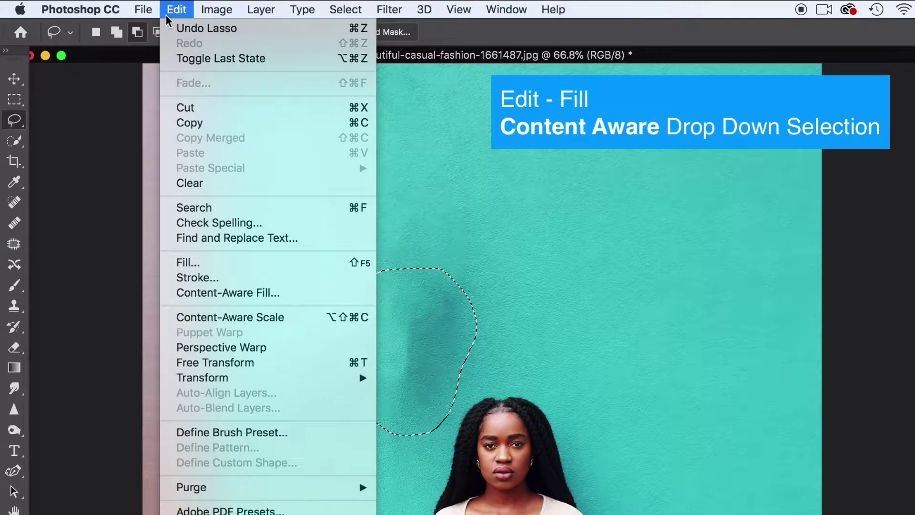
left_click(210, 263)
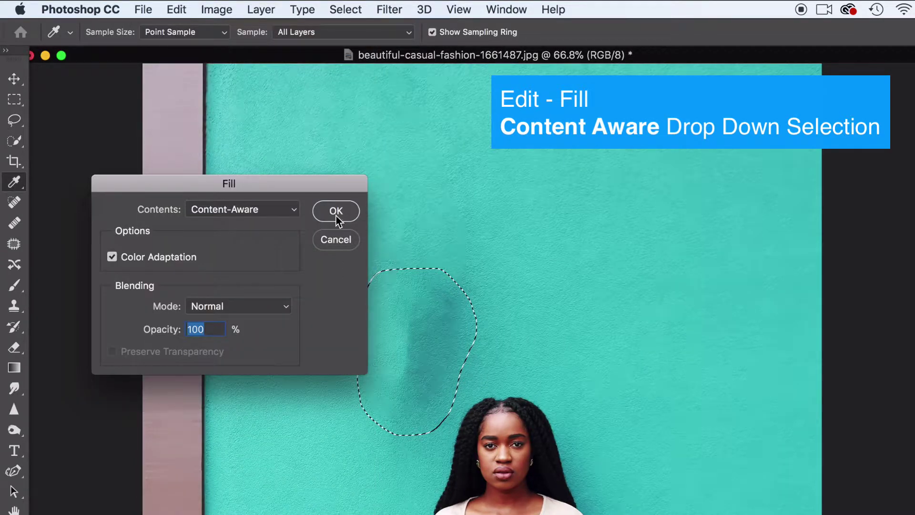
key("Return")
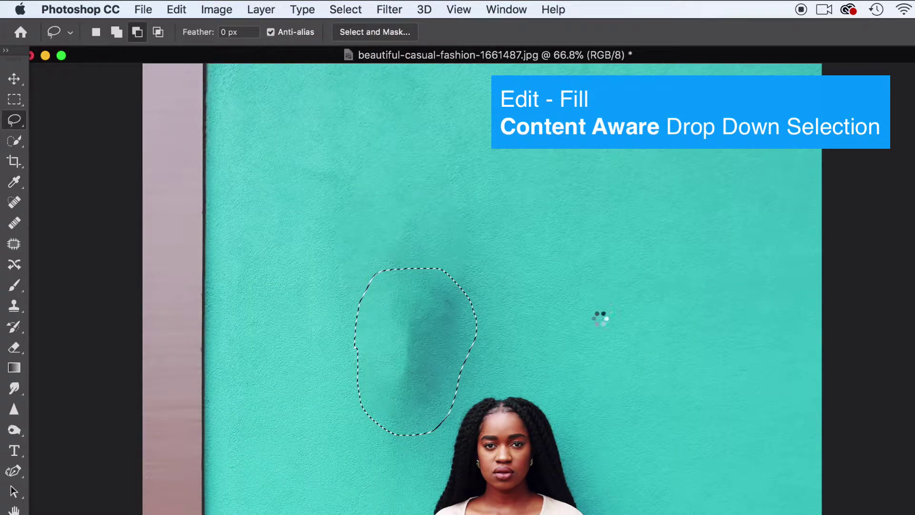
left_click(13, 97)
left_click(312, 186)
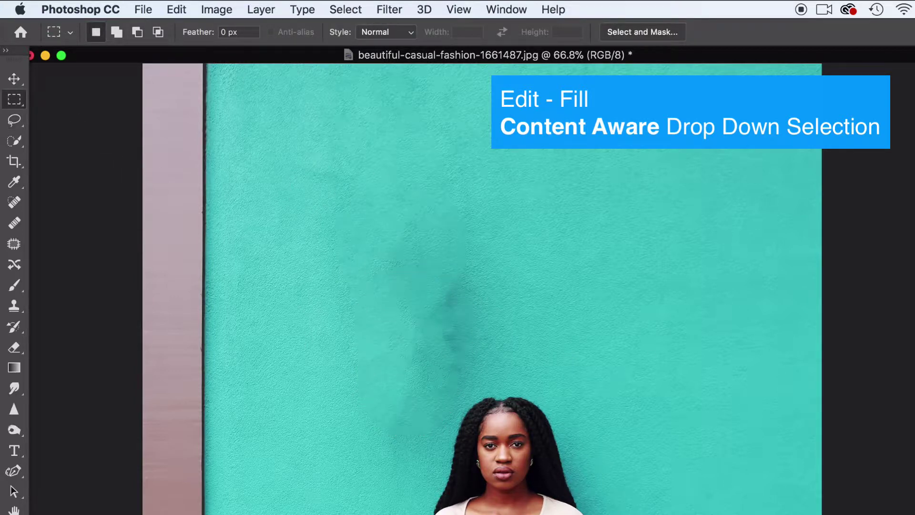
Convert the background to a regular layer and set the Clone Stamp to a 268 px soft round brush at 50% opacity.
double_click(913, 439)
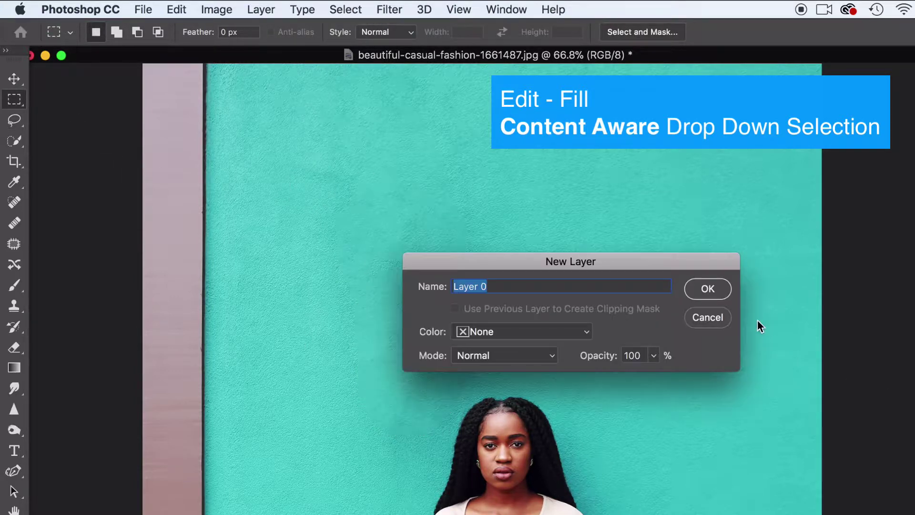
left_click(708, 289)
left_click_drag(14, 305, 77, 310)
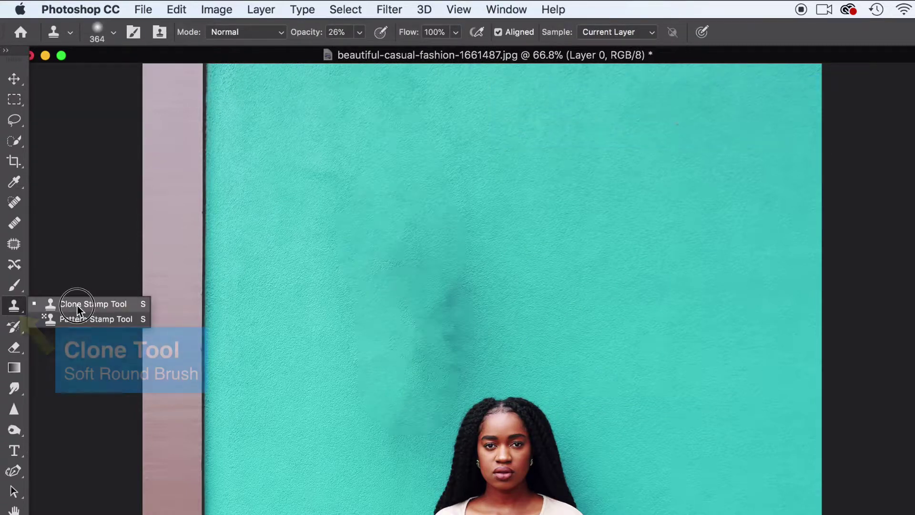
left_click(114, 32)
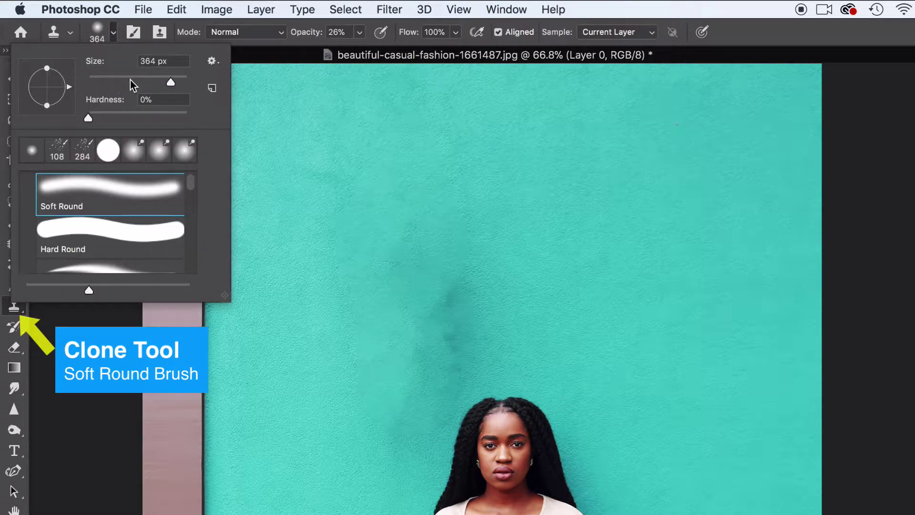
left_click_drag(170, 84, 166, 84)
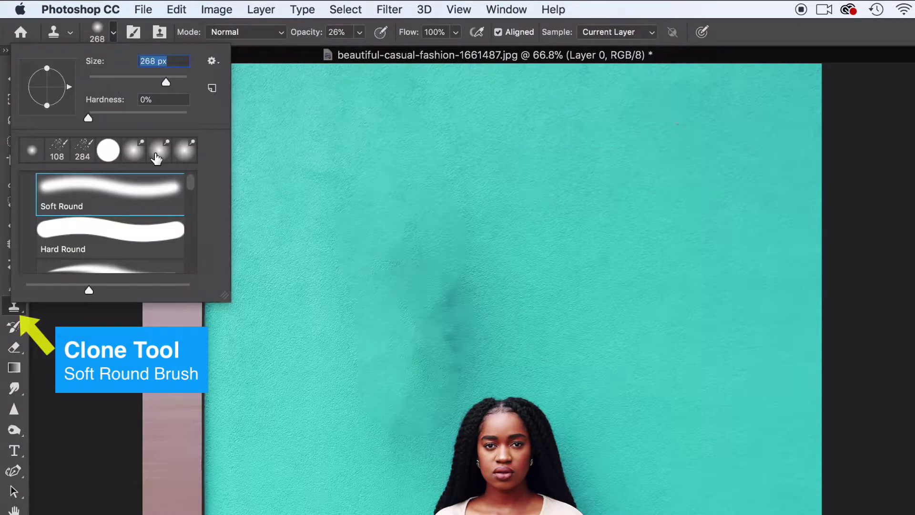
left_click(110, 37)
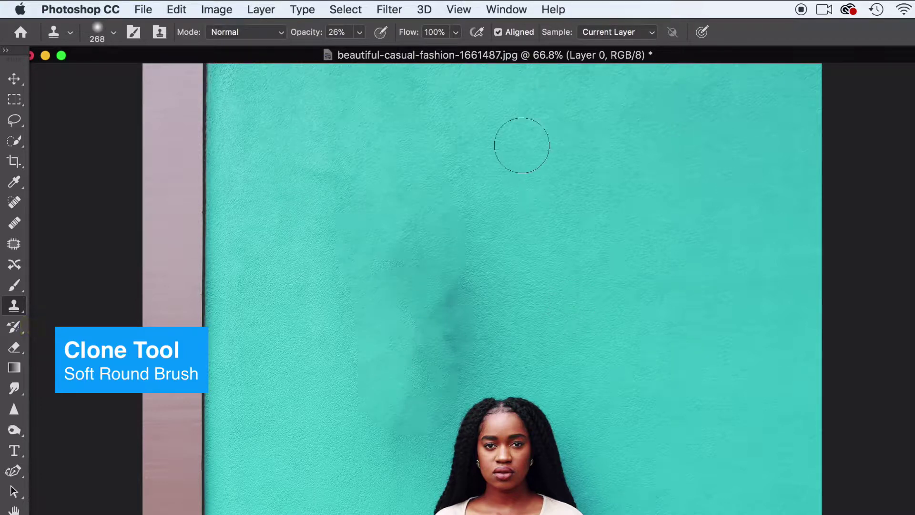
left_click(360, 33)
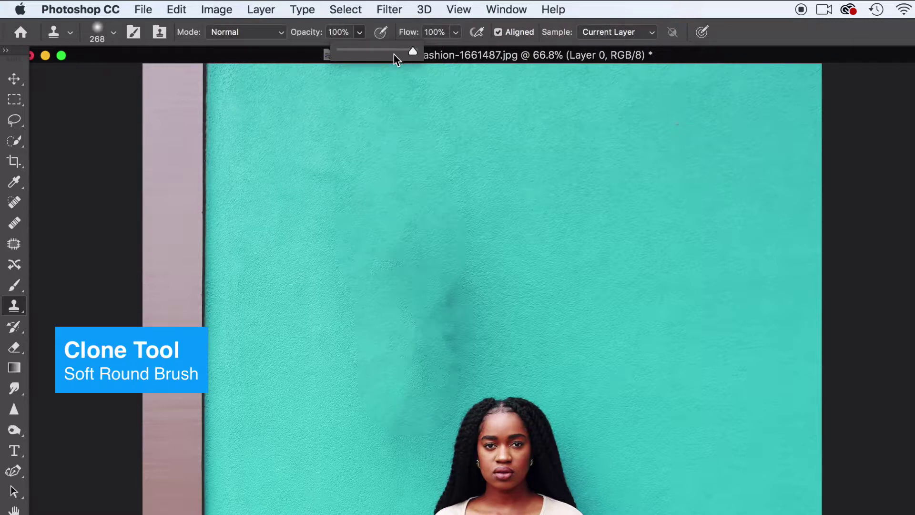
left_click(377, 53)
Clone clean teal wall texture over the dark smudge above and left of the woman's head, resampling nearby areas.
mouse_move(393, 289)
left_mouse_down()
mouse_move(403, 304)
mouse_move(451, 322)
mouse_move(466, 295)
mouse_move(450, 302)
mouse_move(427, 403)
mouse_move(410, 422)
mouse_move(364, 348)
mouse_move(380, 302)
left_mouse_up()
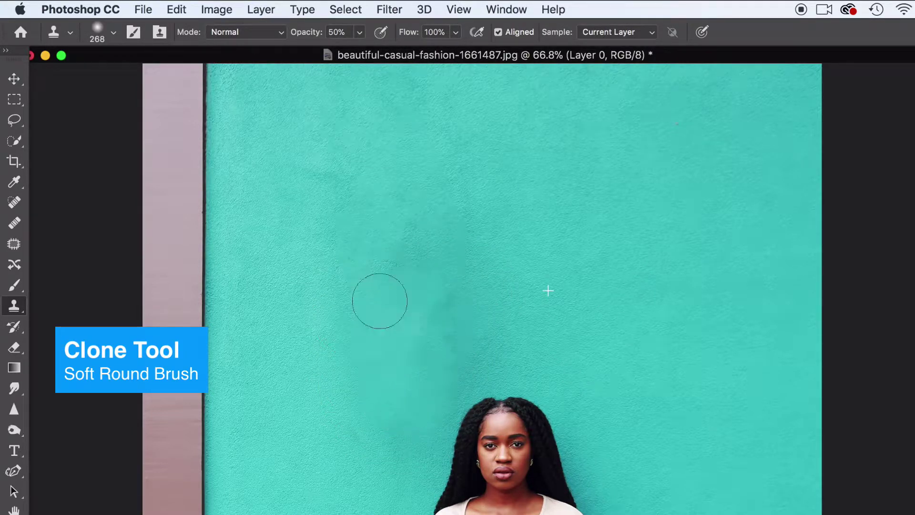
left_click(572, 317, "alt")
mouse_move(468, 322)
left_mouse_down()
mouse_move(450, 306)
mouse_move(408, 319)
left_mouse_up()
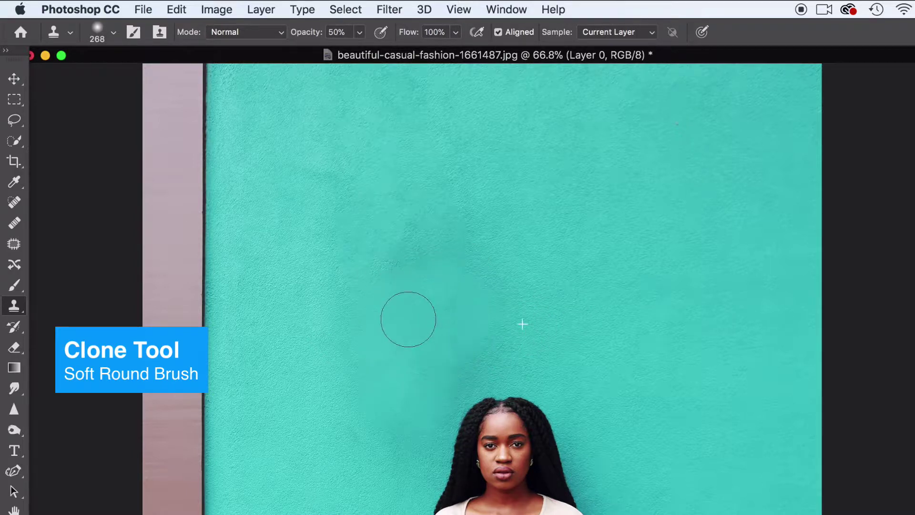
left_click(337, 190, "alt")
mouse_move(385, 257)
left_mouse_down()
mouse_move(408, 297)
mouse_move(408, 273)
mouse_move(397, 272)
mouse_move(362, 302)
left_mouse_up()
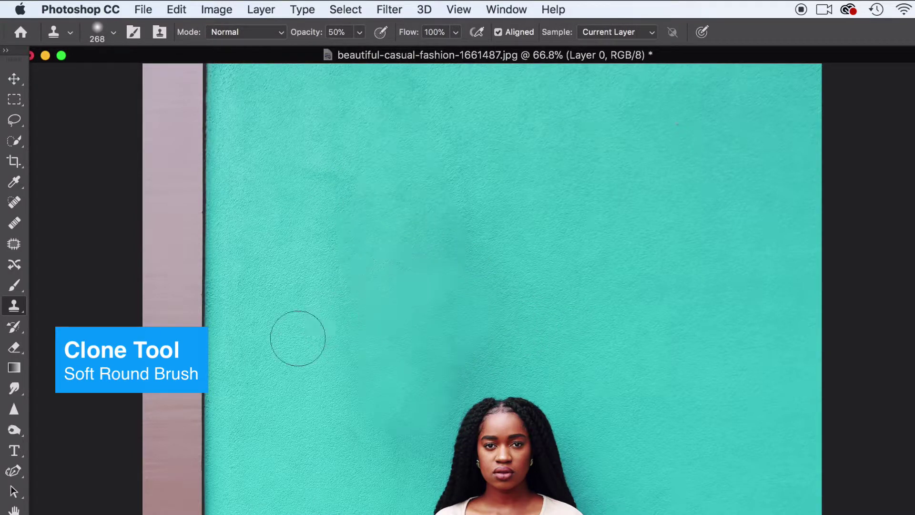
mouse_move(369, 337)
left_mouse_down()
mouse_move(370, 394)
mouse_move(385, 408)
left_mouse_up()
left_click(278, 256, "alt")
mouse_move(401, 346)
left_mouse_down()
mouse_move(417, 344)
mouse_move(385, 292)
mouse_move(476, 315)
mouse_move(423, 409)
mouse_move(391, 419)
left_mouse_up()
Clone sampled wall texture over the smudge's upper part and the area beside the woman's hair, undoing the stray stamp.
left_click(479, 240, "alt")
mouse_move(426, 247)
left_mouse_down()
mouse_move(427, 268)
mouse_move(416, 258)
left_mouse_up()
left_click(539, 394)
key("super+z")
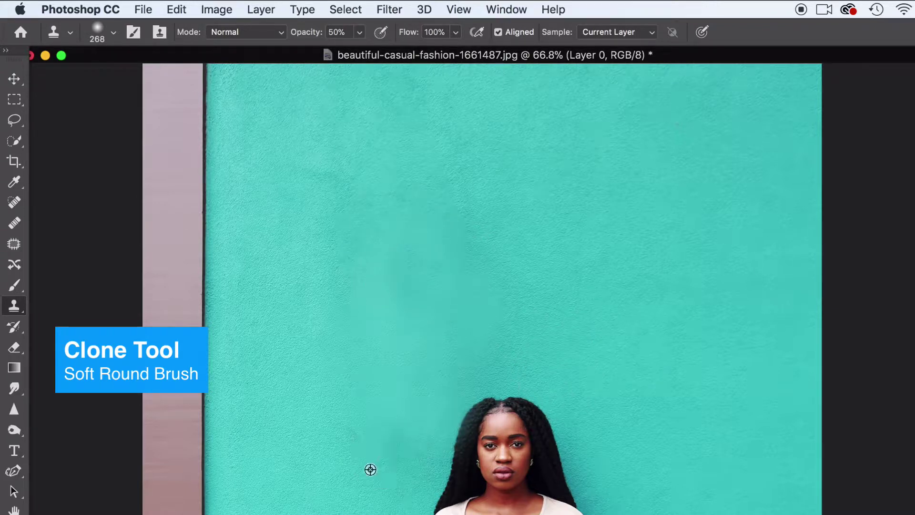
left_click(354, 466, "alt")
mouse_move(382, 461)
left_mouse_down()
mouse_move(395, 413)
mouse_move(444, 317)
left_mouse_up()
Raise the Clone Stamp opacity to 74% and blend the remaining uneven patches left of the woman's head.
left_click(360, 33)
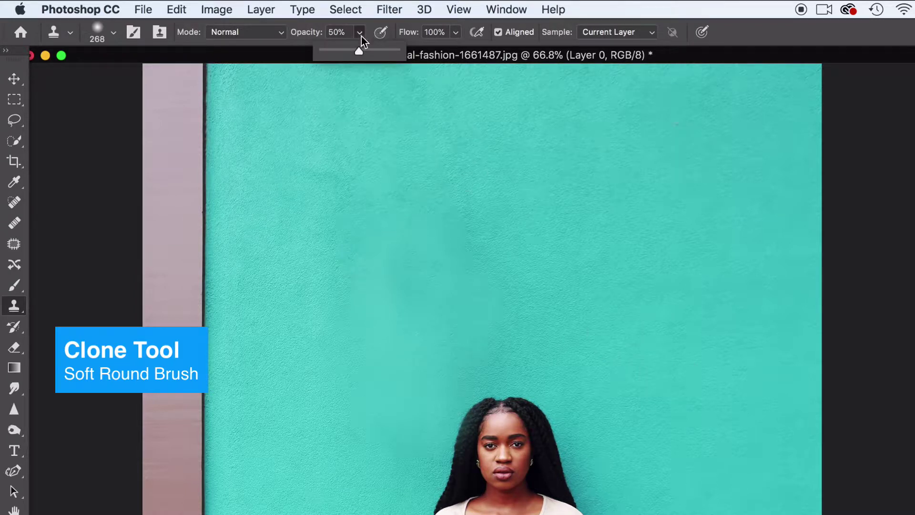
left_click(330, 433, "alt")
mouse_move(382, 411)
left_mouse_down()
mouse_move(397, 372)
mouse_move(397, 418)
mouse_move(407, 329)
mouse_move(424, 357)
mouse_move(387, 329)
mouse_move(385, 293)
left_mouse_up()
left_click(306, 331, "alt")
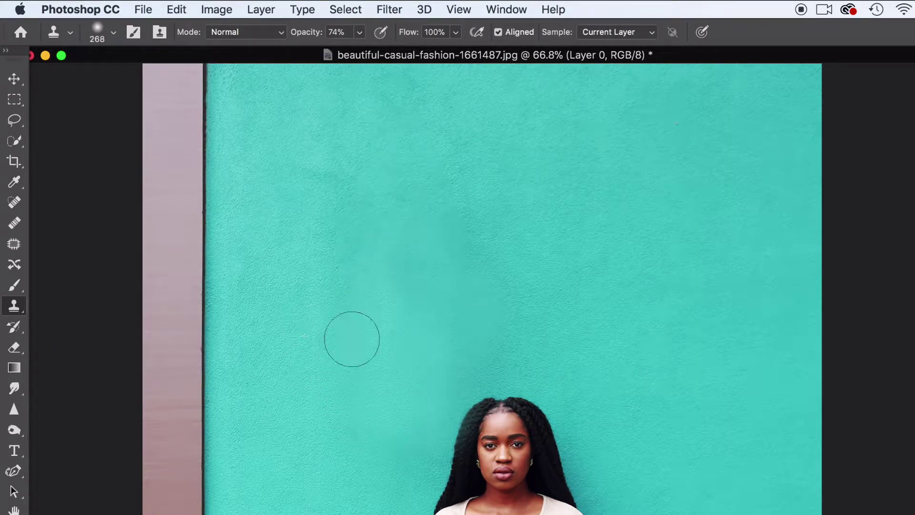
left_click_drag(357, 323, 365, 279)
scroll(608, 385, "down", 10)
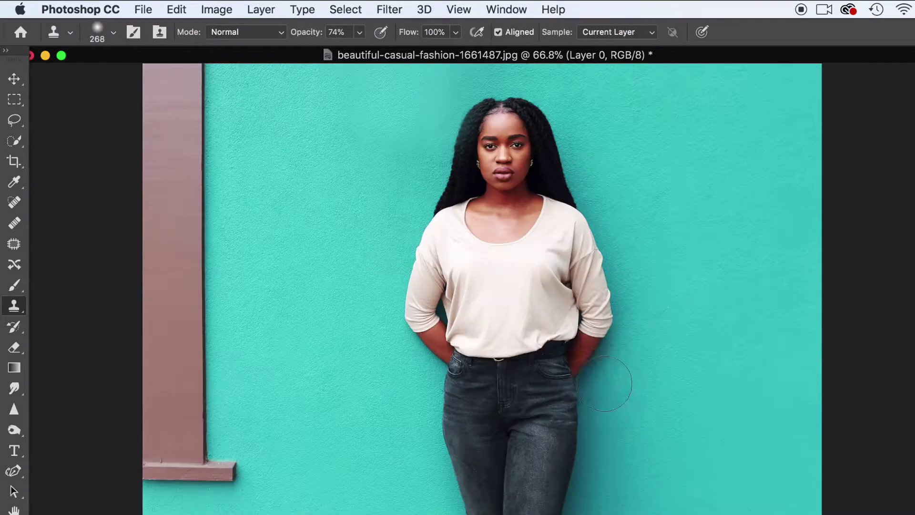
left_click_drag(602, 382, 604, 389)
key("super+z")
left_click(14, 79)
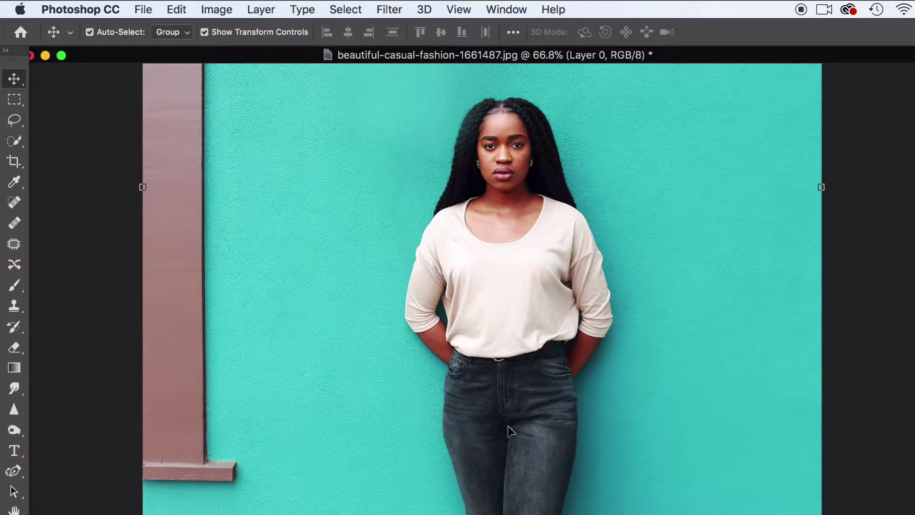
left_click_drag(508, 428, 520, 502)
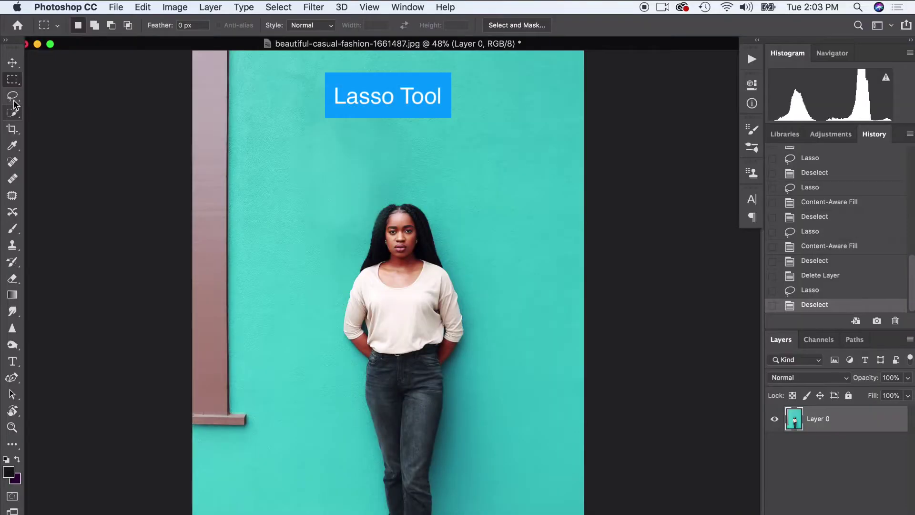
Lasso loosely around the woman down to the photo's lower edge and open Content-Aware Fill for the selection.
left_click(13, 97)
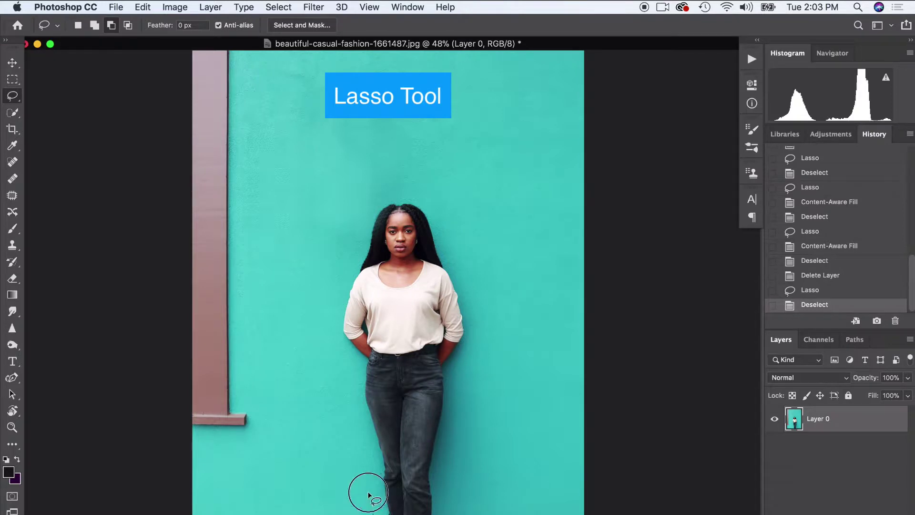
mouse_move(369, 495)
left_mouse_down()
mouse_move(330, 302)
mouse_move(367, 198)
mouse_move(393, 185)
mouse_move(425, 194)
mouse_move(449, 220)
mouse_move(488, 319)
mouse_move(453, 514)
left_mouse_up()
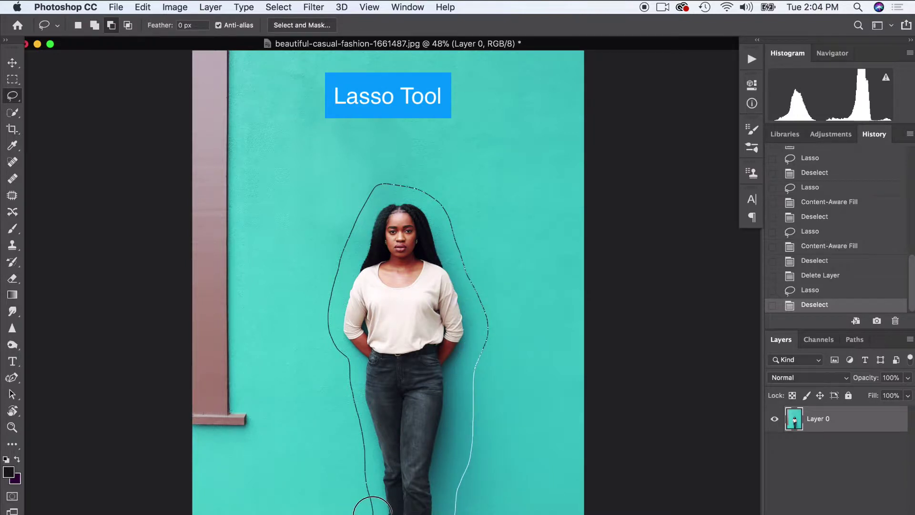
left_click_drag(372, 506, 368, 510)
left_click(144, 7)
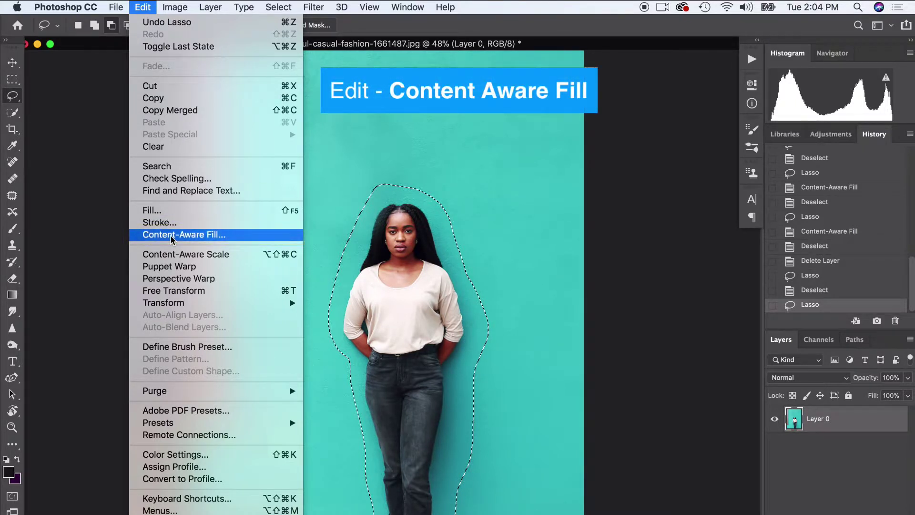
left_click(171, 235)
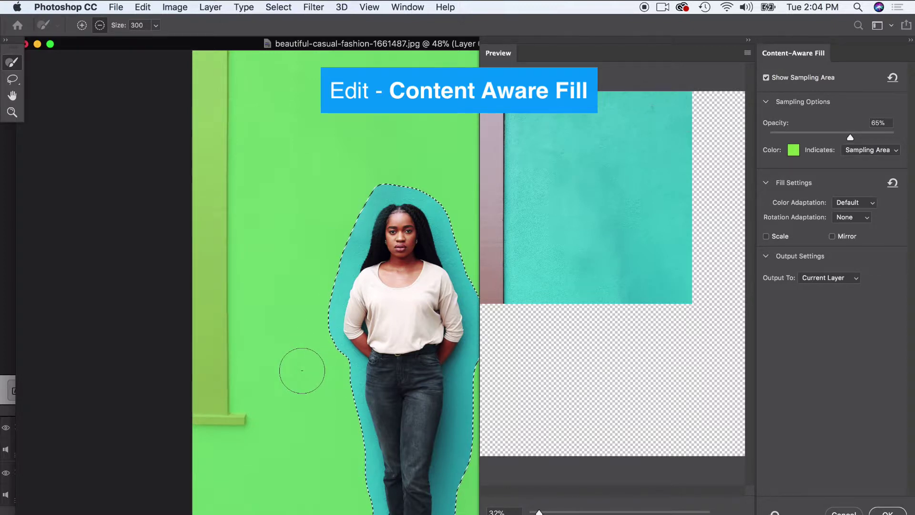
Paint the brown window frame out of the fill's sampling area, with output to the Current Layer.
mouse_move(245, 419)
left_mouse_down()
mouse_move(200, 415)
mouse_move(215, 386)
mouse_move(220, 272)
mouse_move(211, 327)
mouse_move(210, 234)
left_mouse_up()
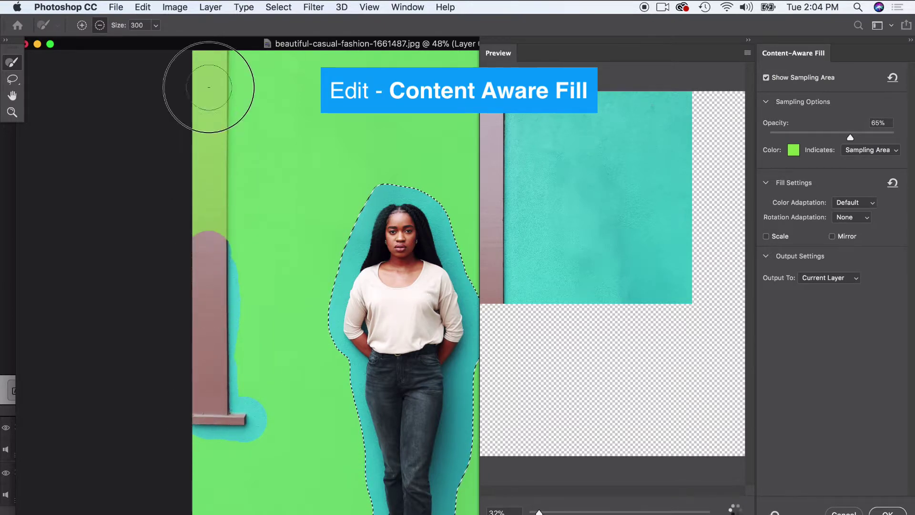
left_click_drag(209, 87, 215, 51)
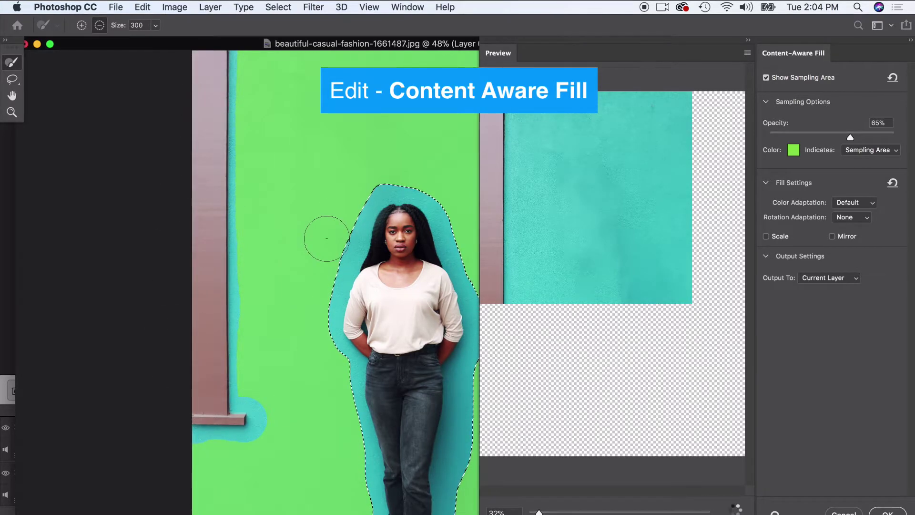
left_click(831, 278)
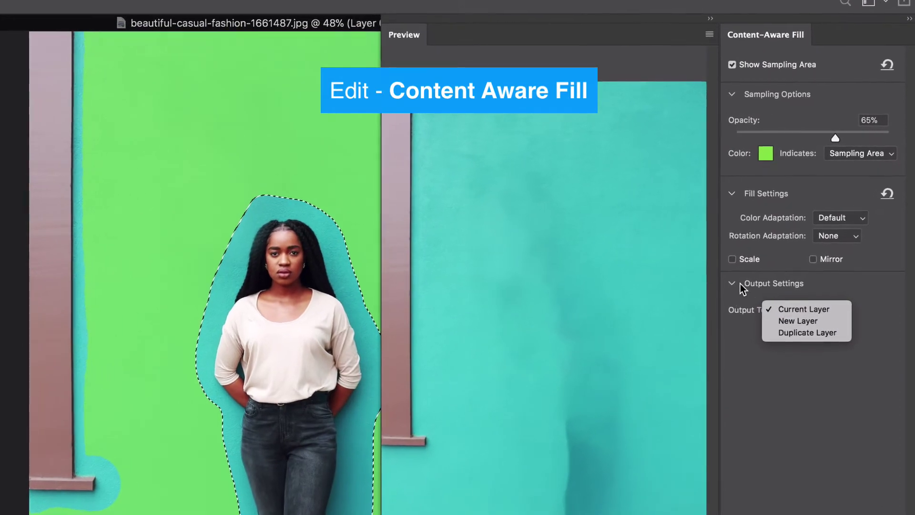
left_click(788, 317)
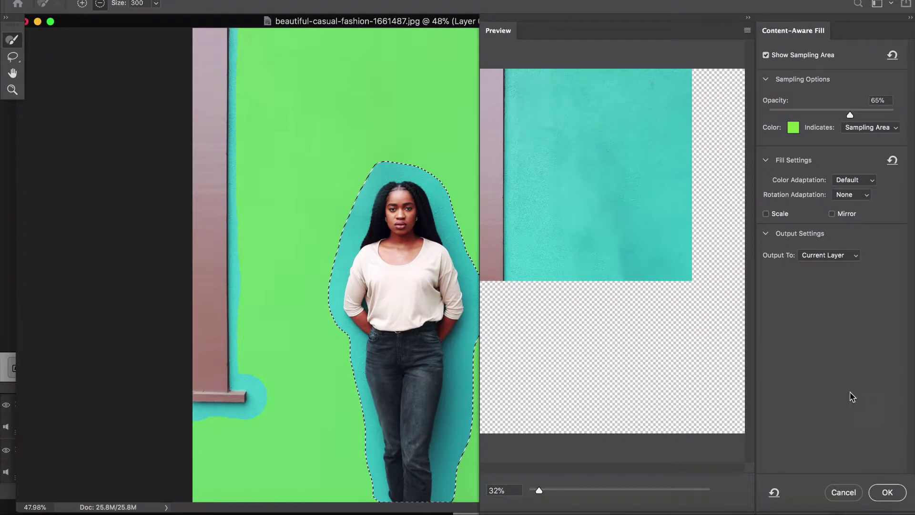
Apply the Content-Aware Fill over the woman, dismiss the error message, and deselect.
left_click(887, 492)
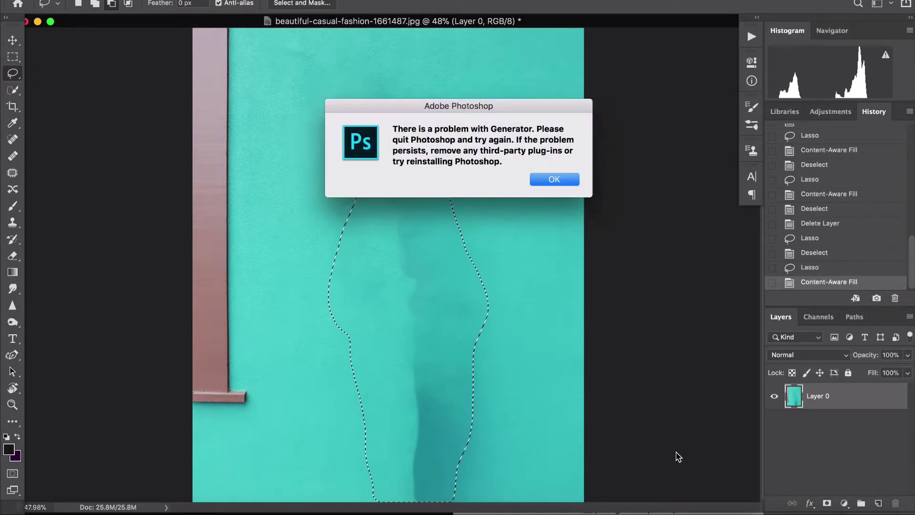
left_click(555, 179)
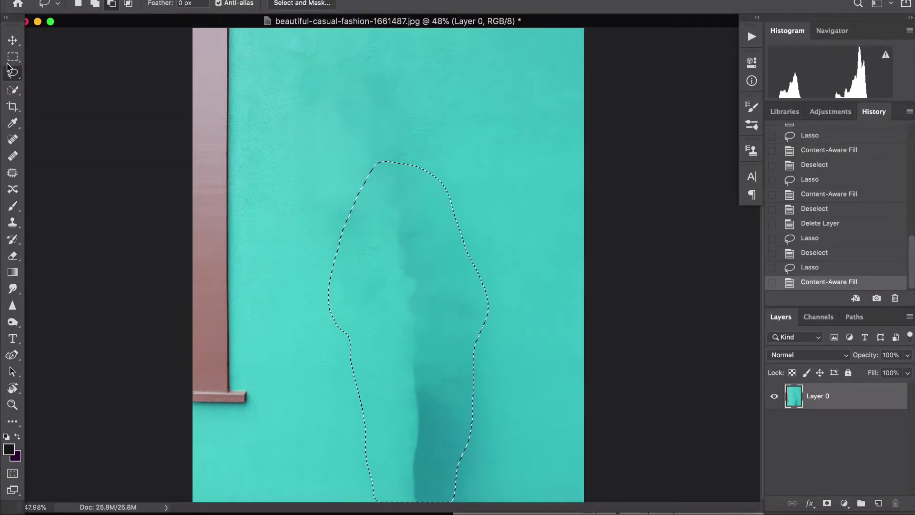
key("m")
key("ctrl+d")
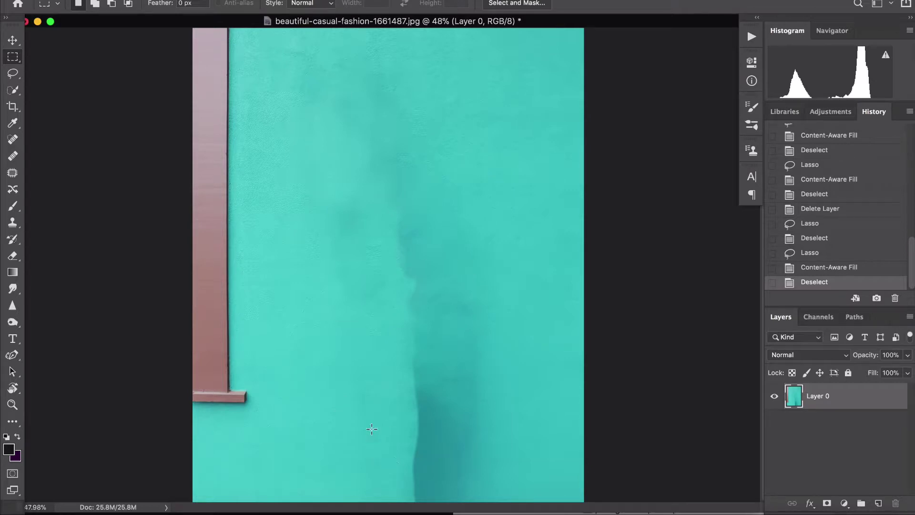
Lasso the dark vertical shadow left on the lower wall, remove it with Content-Aware Fill, and deselect.
key("l")
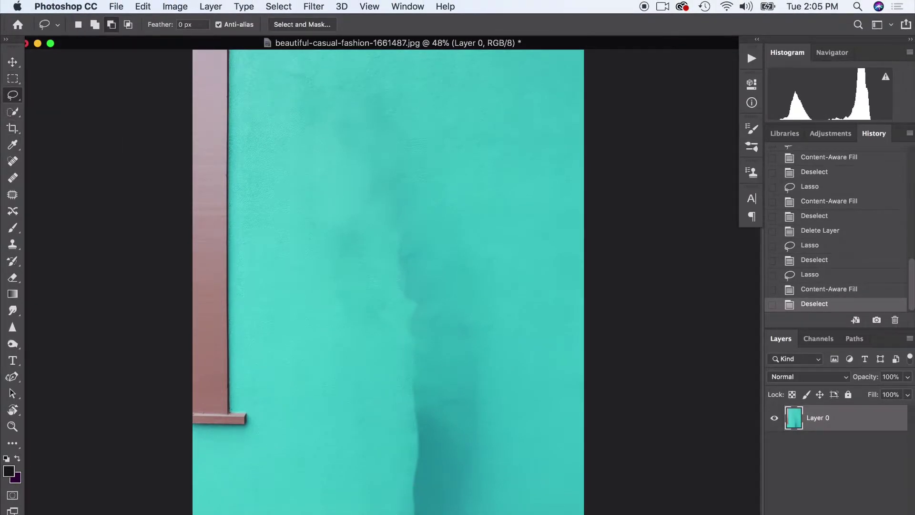
mouse_move(389, 513)
left_mouse_down()
mouse_move(385, 323)
mouse_move(399, 246)
mouse_move(428, 252)
mouse_move(475, 354)
mouse_move(485, 493)
mouse_move(469, 512)
mouse_move(389, 510)
left_mouse_up()
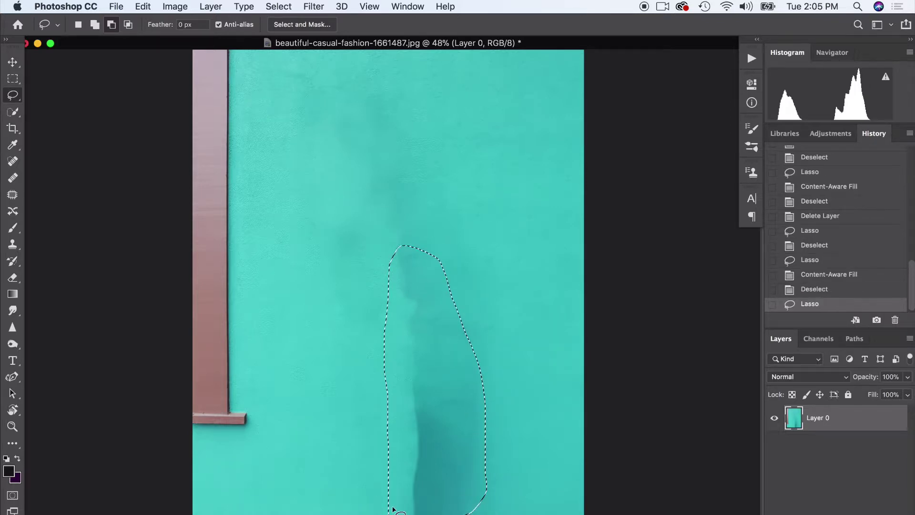
left_click(143, 6)
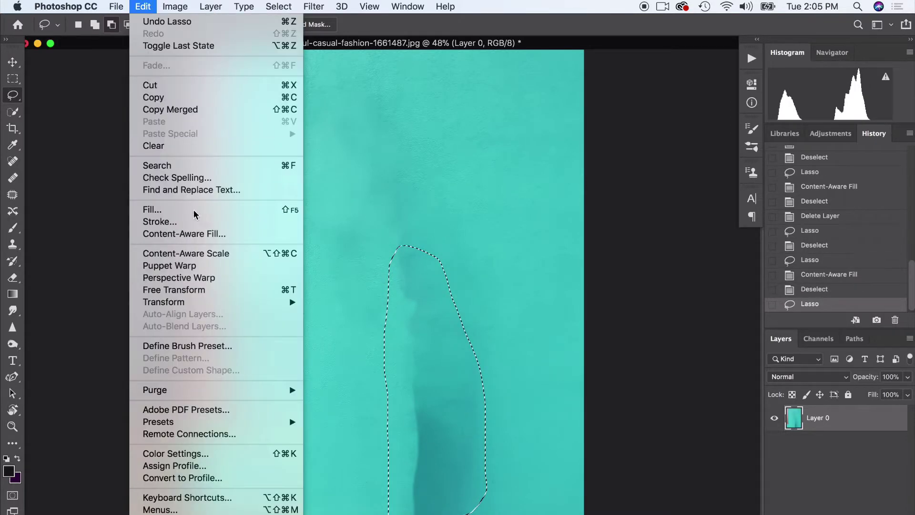
left_click(184, 233)
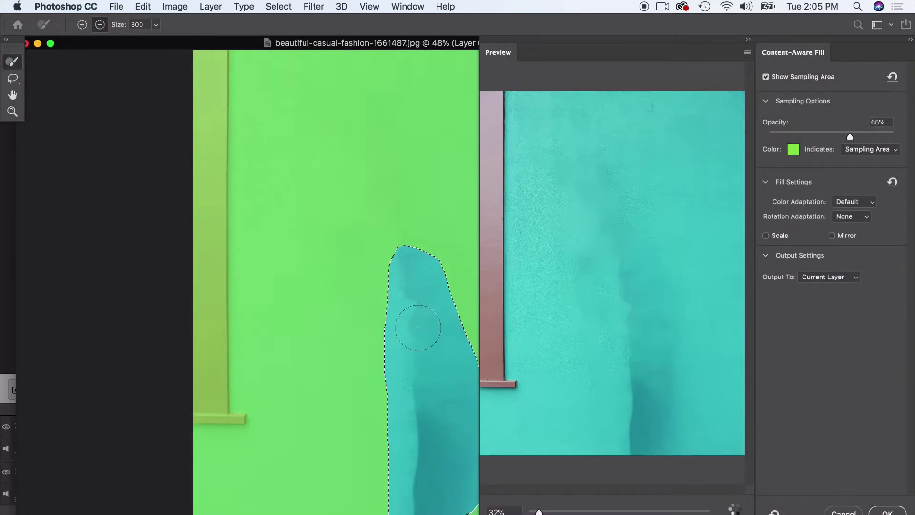
left_click(887, 512)
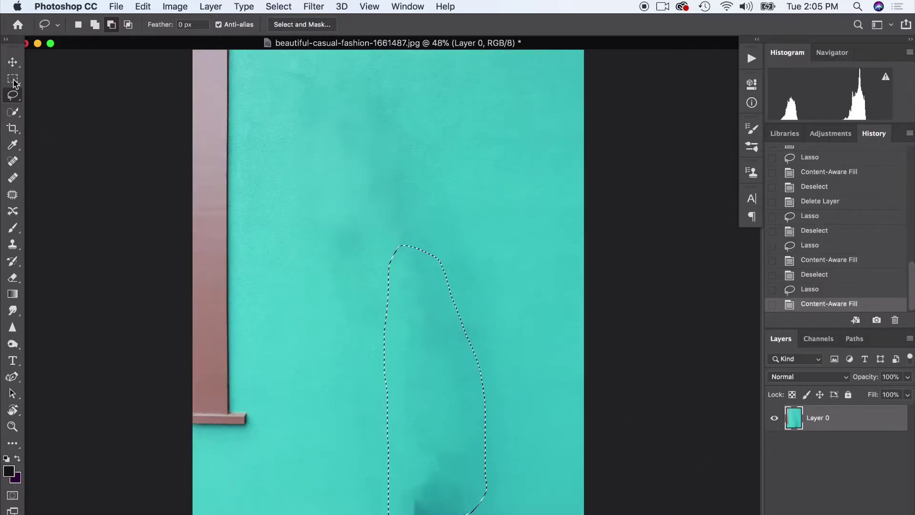
left_click(13, 80)
left_click(106, 128)
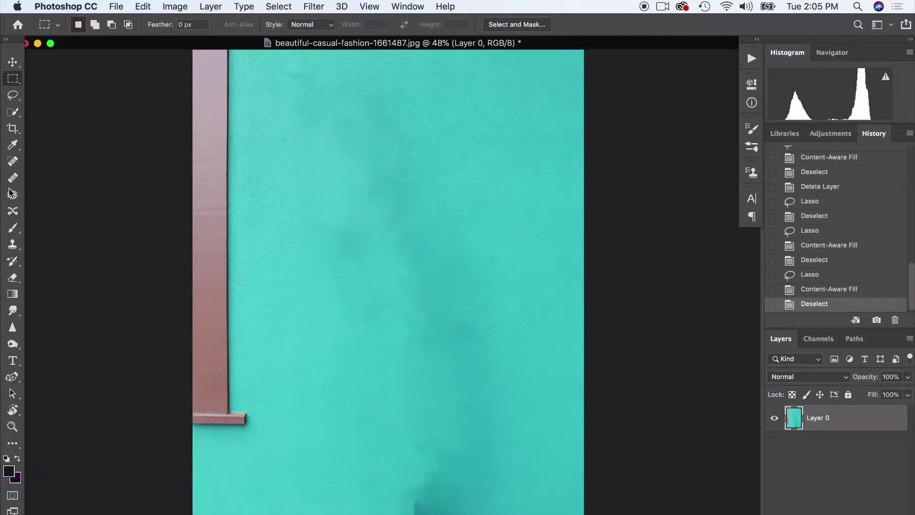
Choose the Healing Brush with a sampled source and set its size to 330 px.
left_click(12, 162)
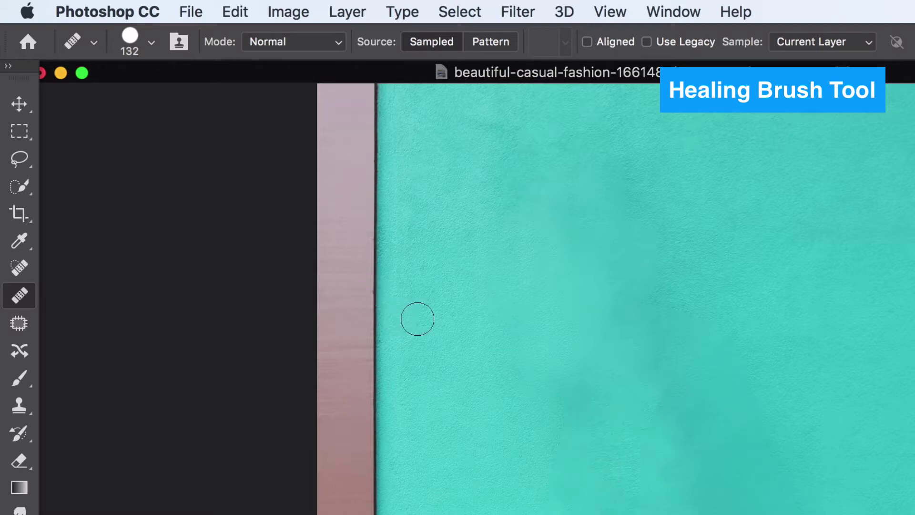
left_click(152, 44)
left_click_drag(168, 95, 180, 98)
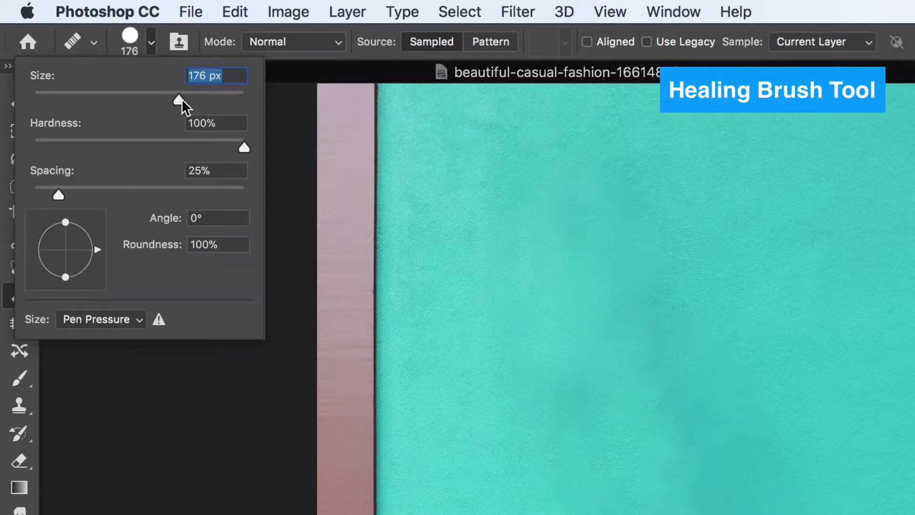
left_click(206, 98)
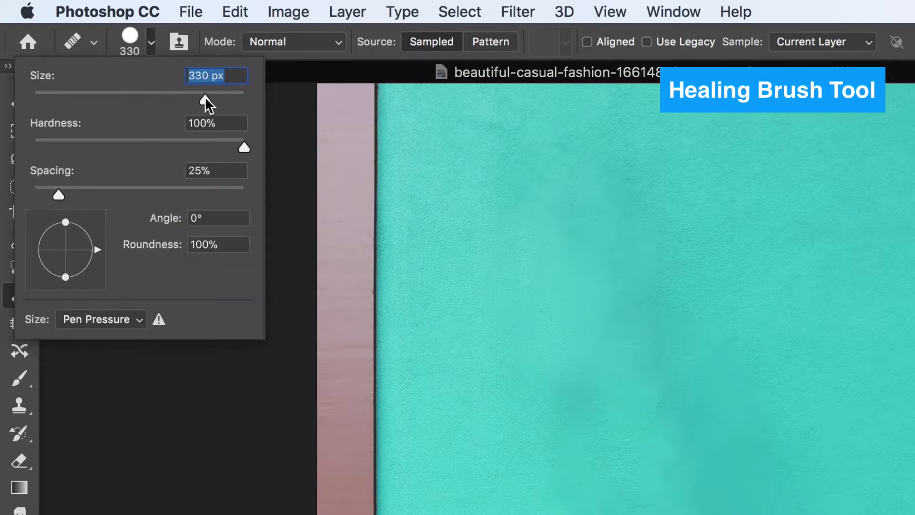
Heal the dark patches along the middle and lower wall using texture sampled from the clean wall beside them.
mouse_move(457, 511)
left_mouse_down()
mouse_move(448, 512)
mouse_move(474, 511)
mouse_move(434, 494)
mouse_move(436, 458)
mouse_move(478, 474)
mouse_move(450, 458)
mouse_move(457, 432)
mouse_move(472, 460)
mouse_move(429, 427)
mouse_move(419, 480)
mouse_move(448, 500)
mouse_move(484, 472)
left_mouse_up()
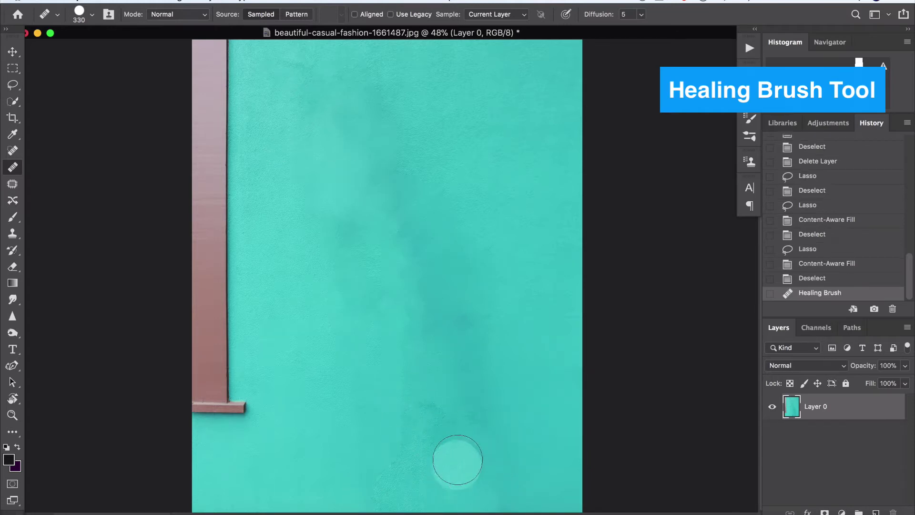
key("alt")
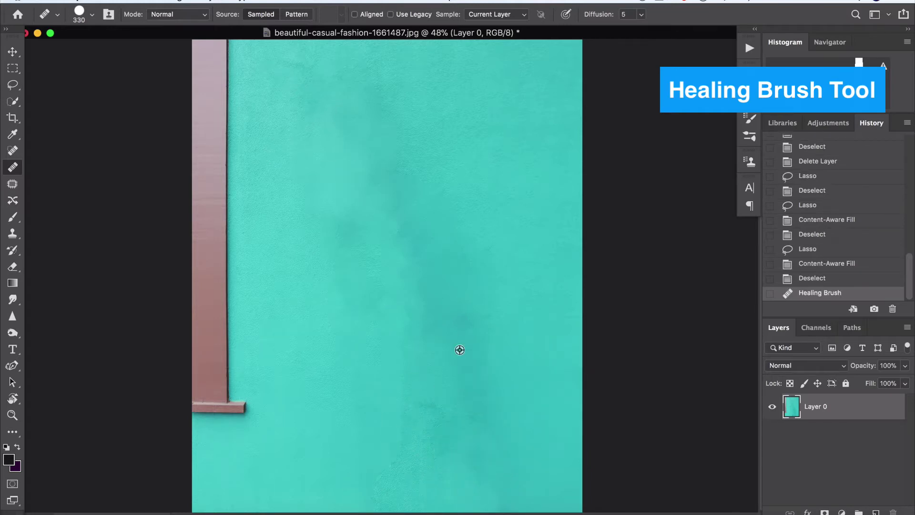
left_click(343, 350, "alt")
mouse_move(450, 392)
left_mouse_down()
mouse_move(424, 382)
mouse_move(431, 396)
mouse_move(472, 407)
mouse_move(462, 343)
mouse_move(443, 366)
mouse_move(429, 347)
left_mouse_up()
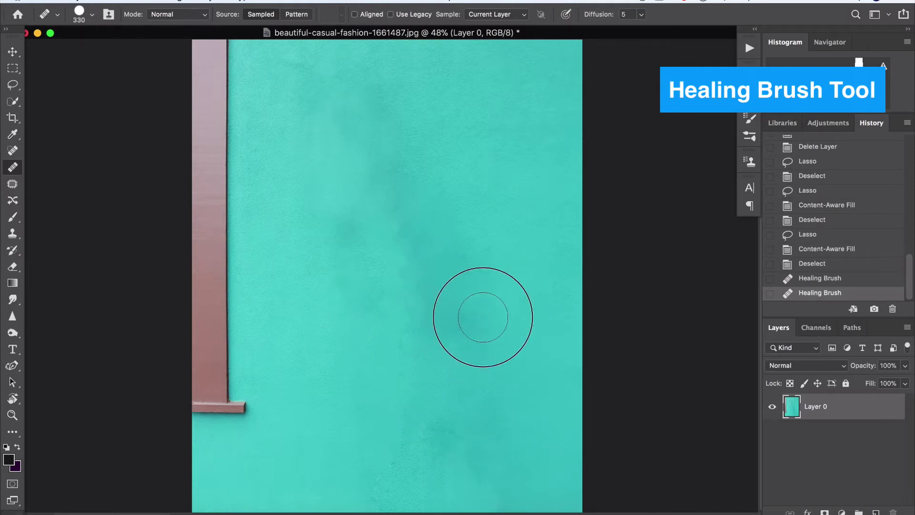
mouse_move(483, 317)
left_mouse_down()
mouse_move(420, 323)
mouse_move(403, 309)
left_mouse_up()
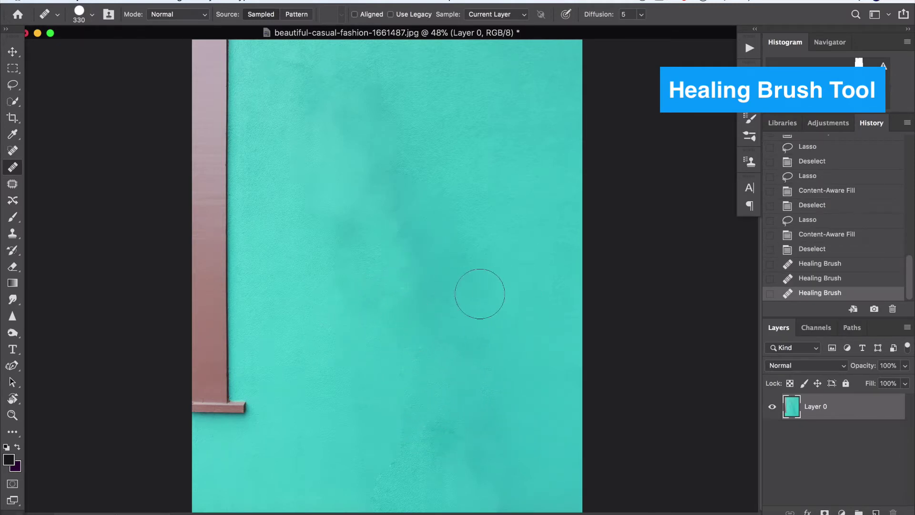
left_click_drag(480, 293, 413, 286)
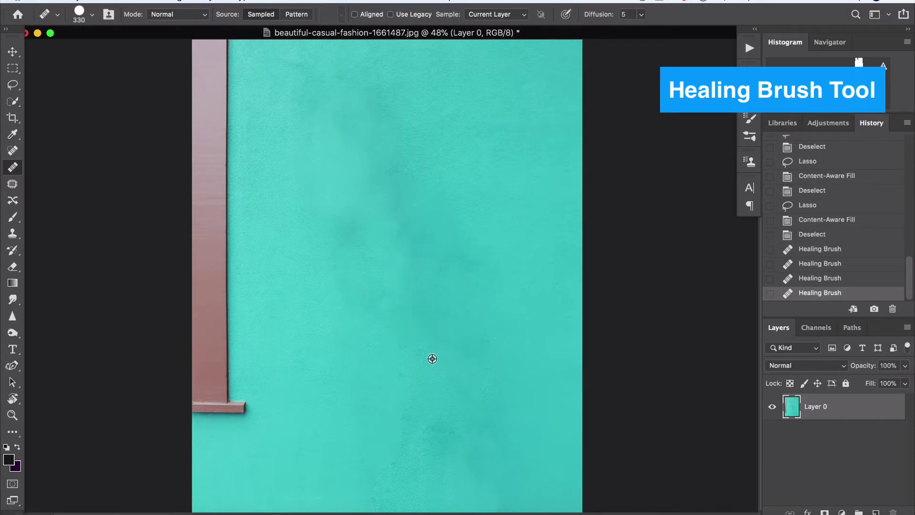
Resample clean wall areas and heal the remaining dark blotches across the center of the teal wall.
left_click(358, 395, "alt")
mouse_move(356, 311)
left_mouse_down()
mouse_move(354, 297)
mouse_move(368, 296)
mouse_move(353, 270)
left_mouse_up()
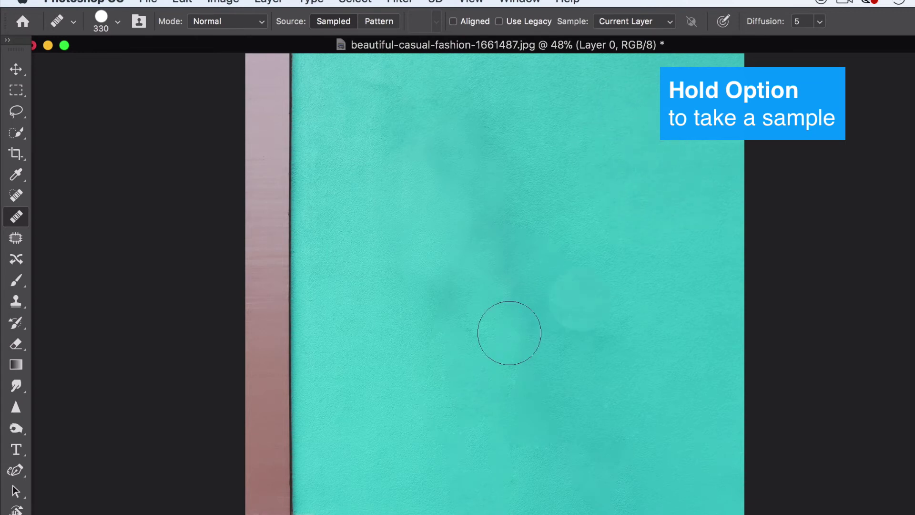
mouse_move(509, 329)
left_mouse_down()
mouse_move(489, 303)
mouse_move(501, 319)
mouse_move(465, 301)
mouse_move(463, 257)
mouse_move(512, 256)
mouse_move(546, 303)
mouse_move(516, 351)
mouse_move(439, 340)
mouse_move(446, 248)
mouse_move(433, 193)
mouse_move(475, 189)
mouse_move(536, 290)
mouse_move(578, 321)
mouse_move(564, 373)
mouse_move(494, 421)
mouse_move(493, 456)
left_mouse_up()
left_click(515, 390, "alt")
mouse_move(566, 364)
left_mouse_down()
mouse_move(578, 351)
mouse_move(580, 313)
left_mouse_up()
left_click(678, 404, "alt")
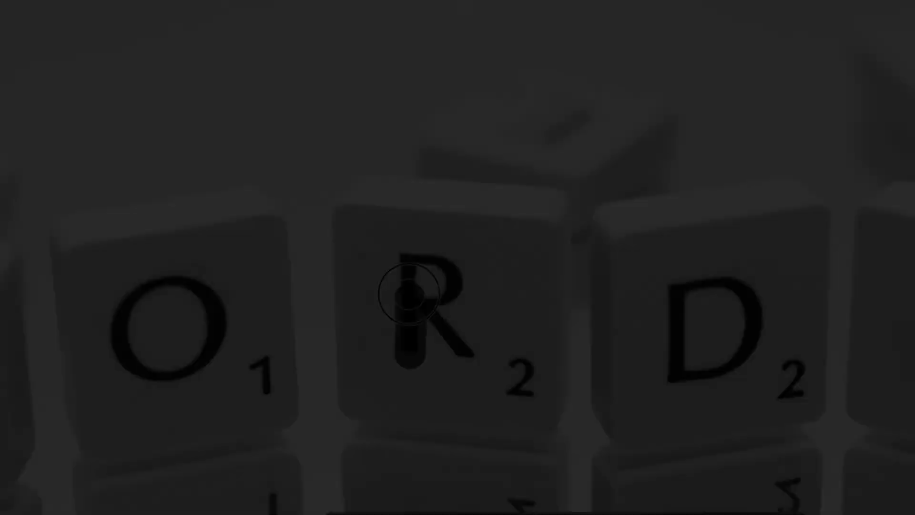
mouse_move(409, 292)
left_mouse_down()
mouse_move(408, 260)
mouse_move(446, 264)
mouse_move(456, 285)
mouse_move(419, 300)
mouse_move(472, 357)
mouse_move(519, 362)
mouse_move(516, 387)
left_mouse_up()
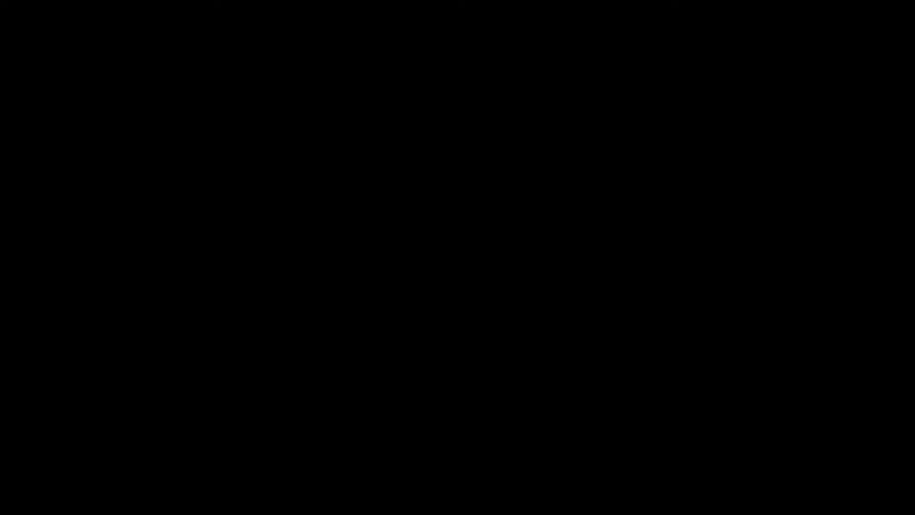